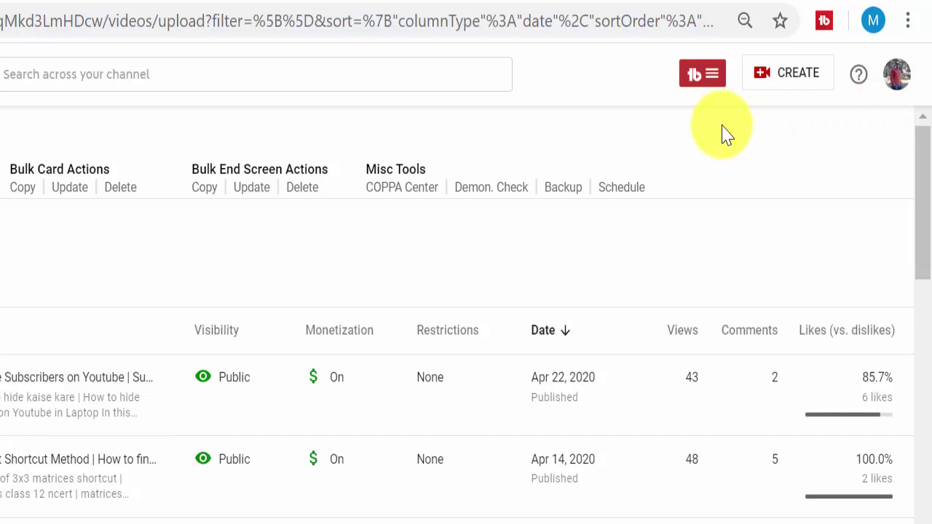
Start a new video upload and dismiss the tip about uploading multiple files
left_click(783, 82)
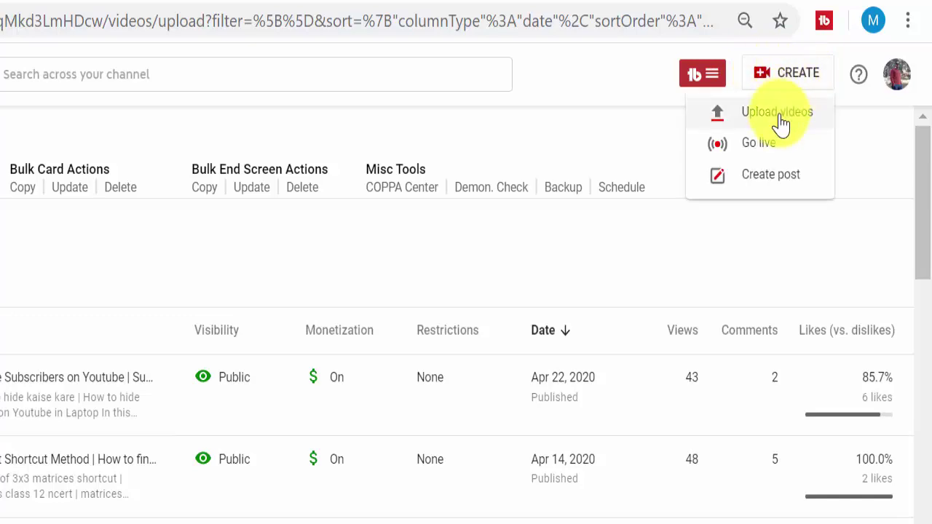
left_click(779, 116)
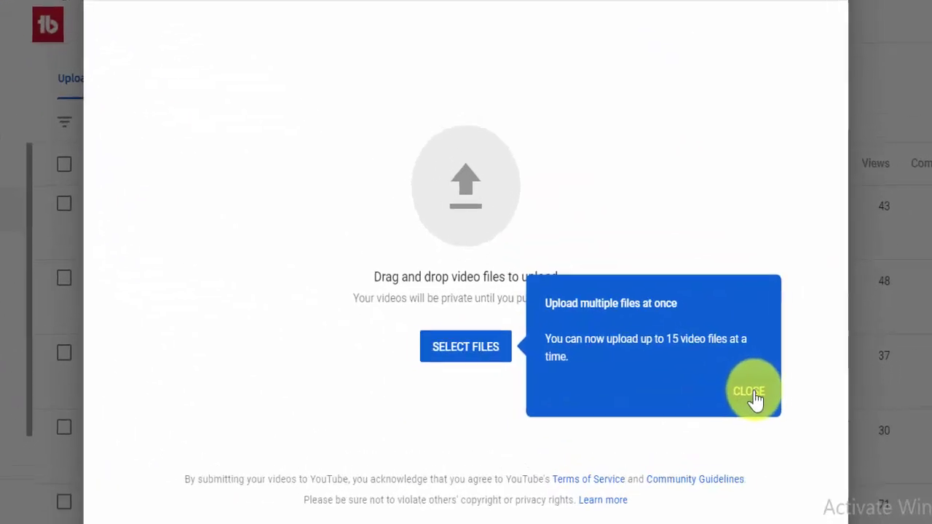
left_click(755, 397)
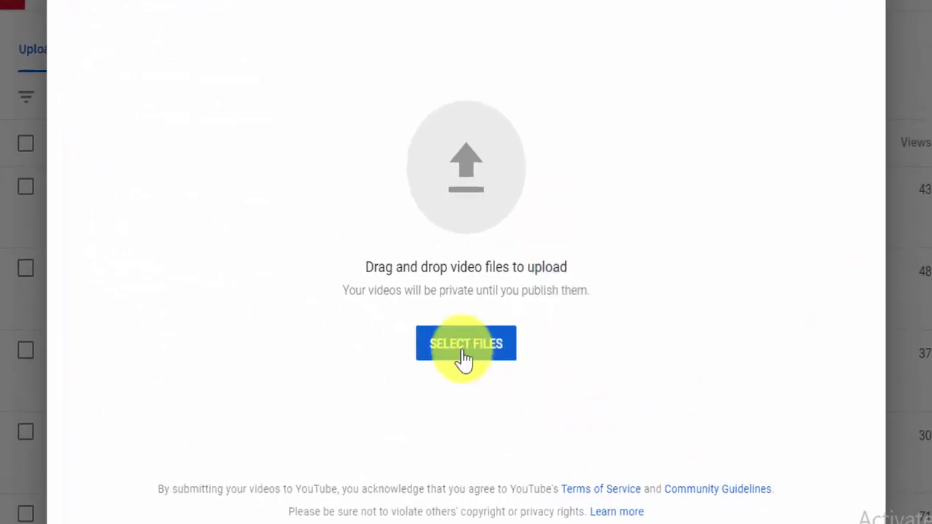
Choose the video file "ascedning _11.mp4" from its folder and upload it
left_click(452, 343)
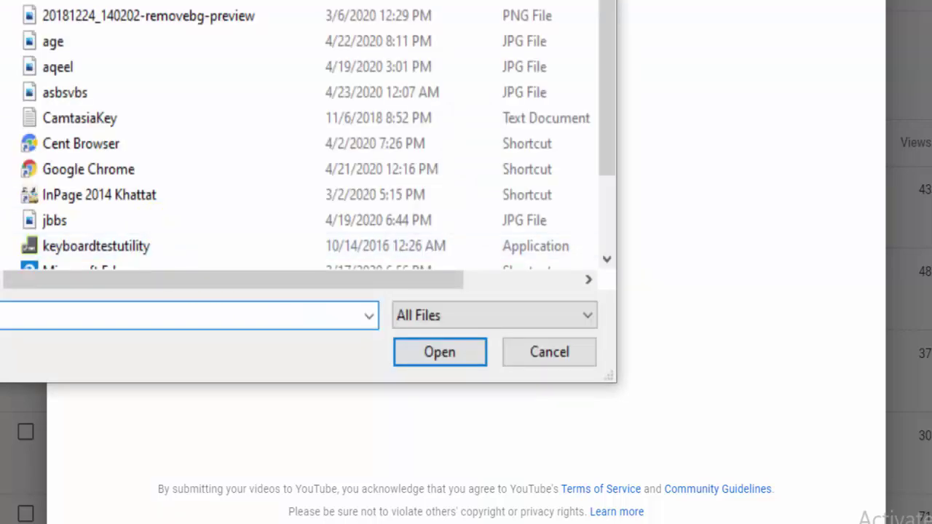
scroll(306, 131, "up", 5)
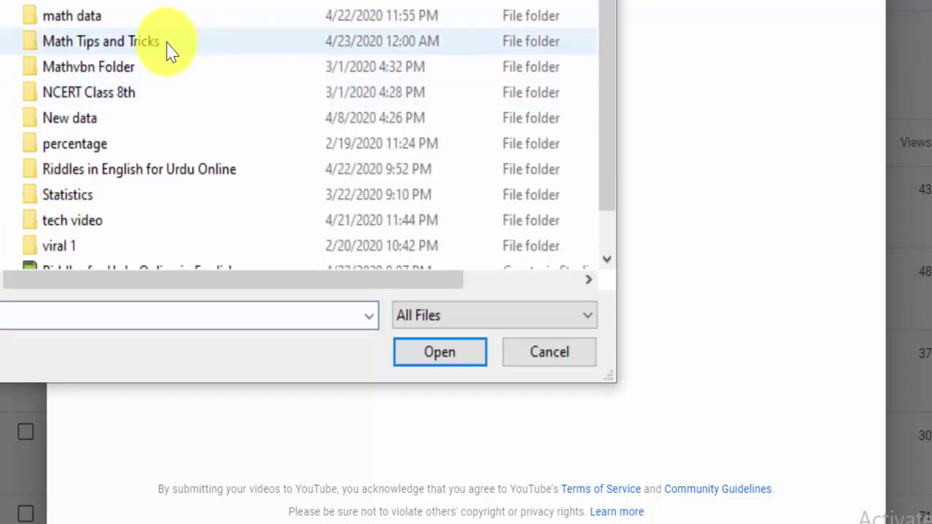
scroll(169, 47, "up", 5)
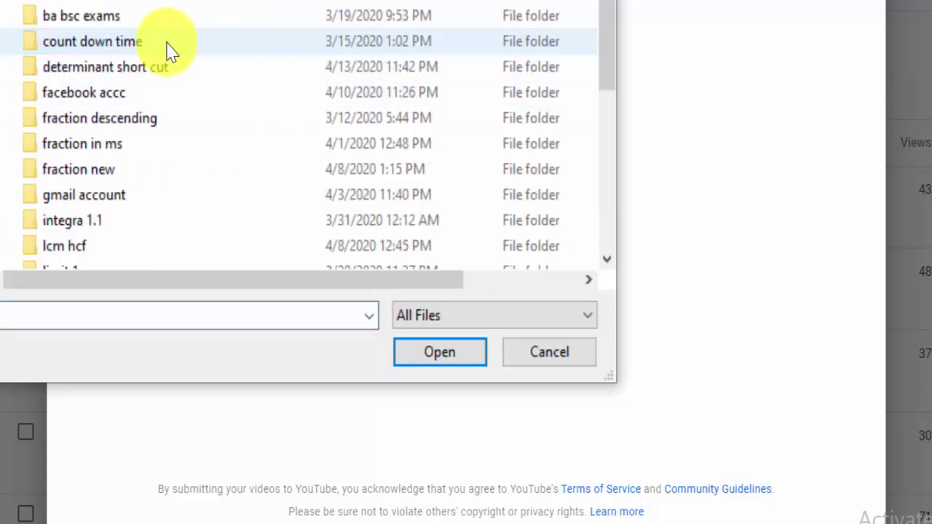
double_click(116, 8)
double_click(73, 21)
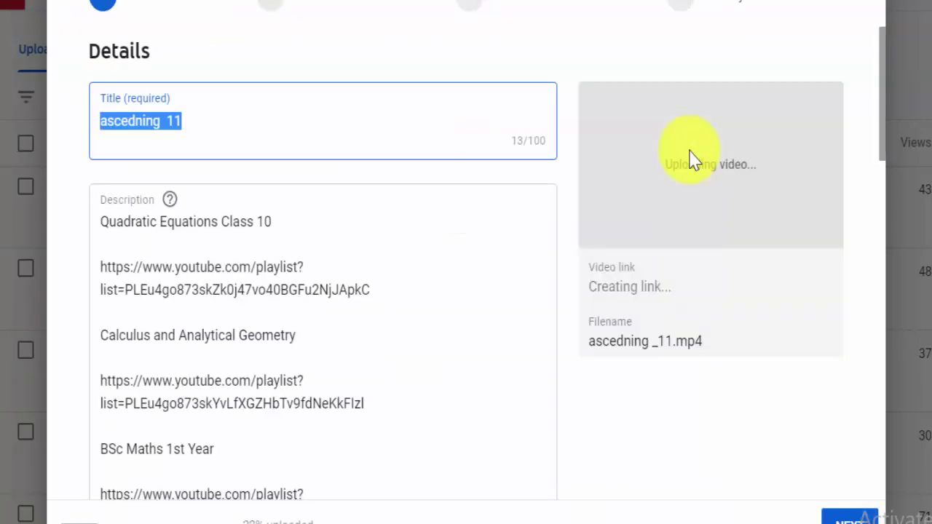
Replace the video title with "Fraction in Ascending and Descending Order"
triple_click(217, 113)
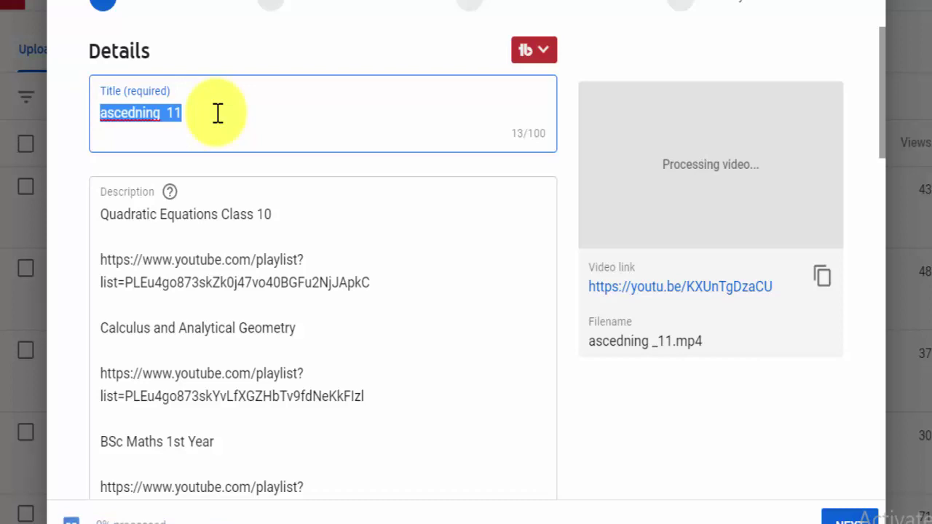
type("Fract")
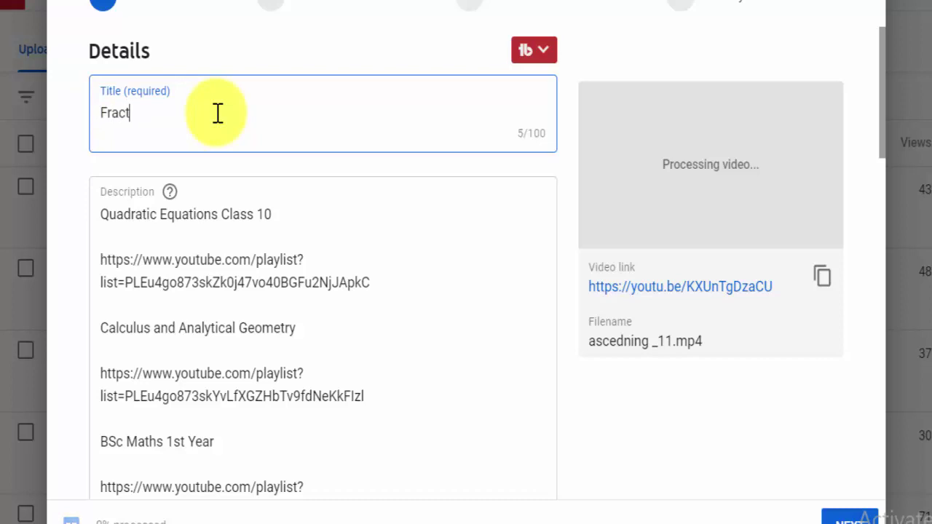
type("ion in Ascending")
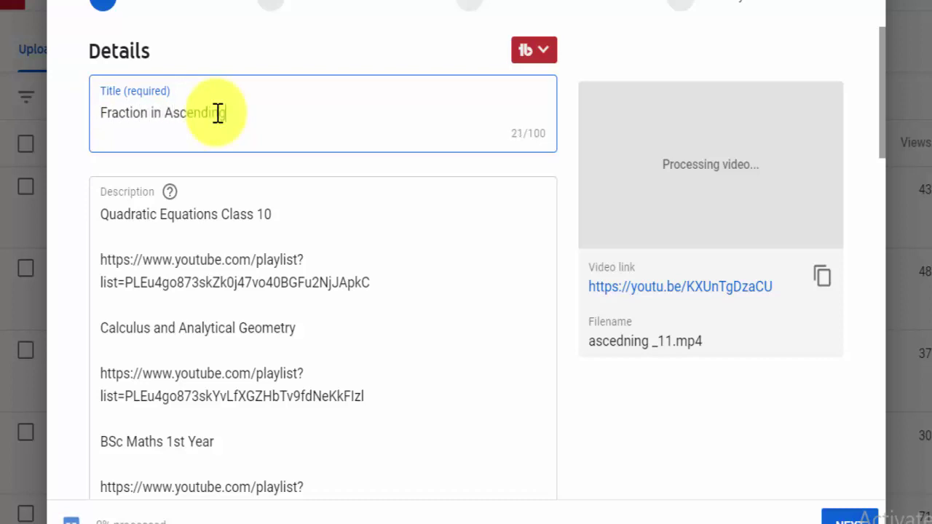
type(" and Descendin")
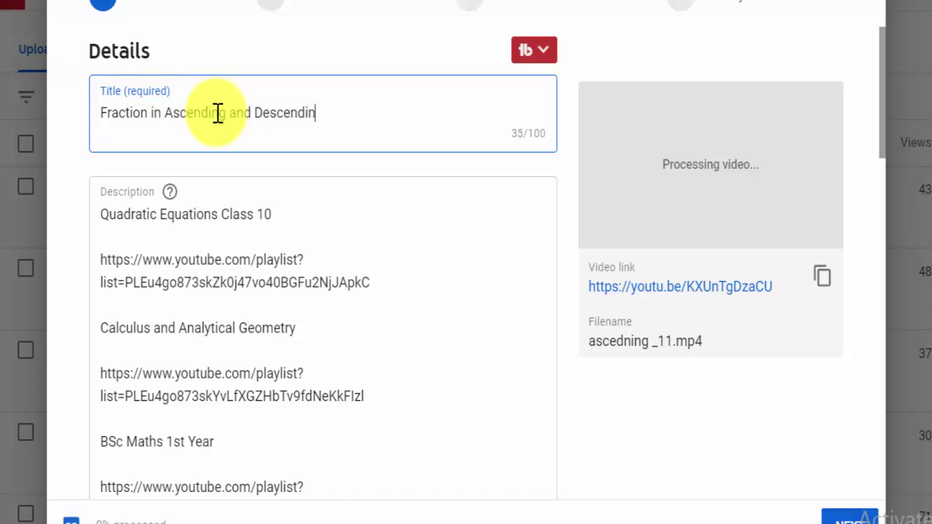
type("g Order")
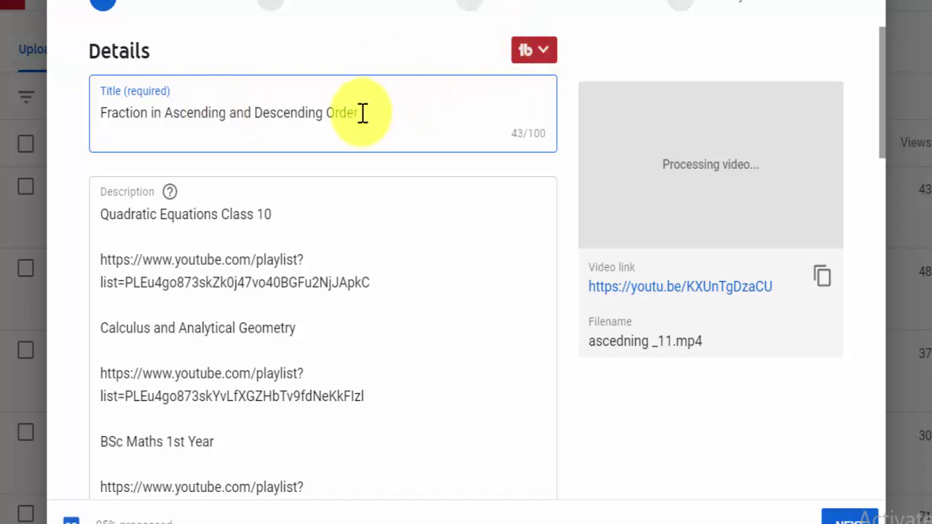
Insert at the top of the description: "In this video i will teach you how to write fraction ascending and descending order"
left_click(106, 215)
key("Return")
key("Return")
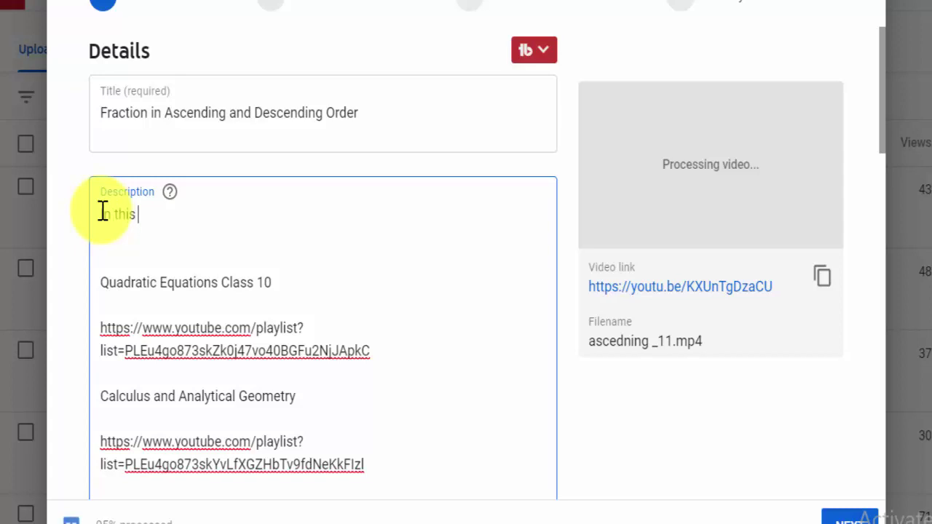
type("In this video i will t")
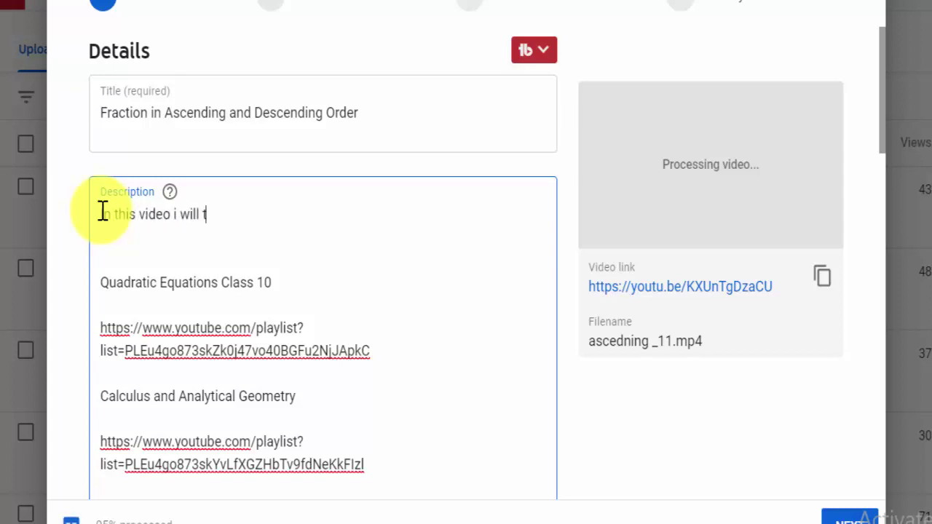
type("each hyou h")
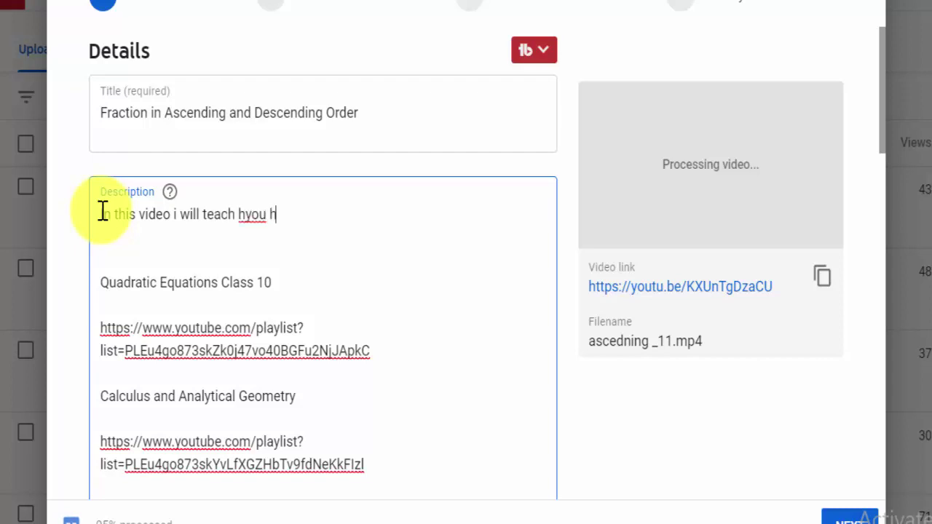
key("BackSpace")
key("BackSpace")
key("BackSpace")
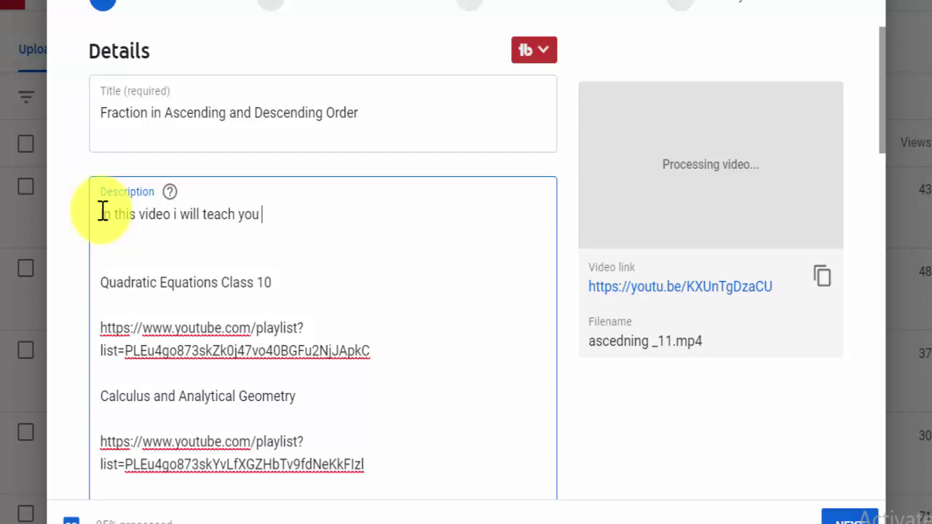
type("ow to r")
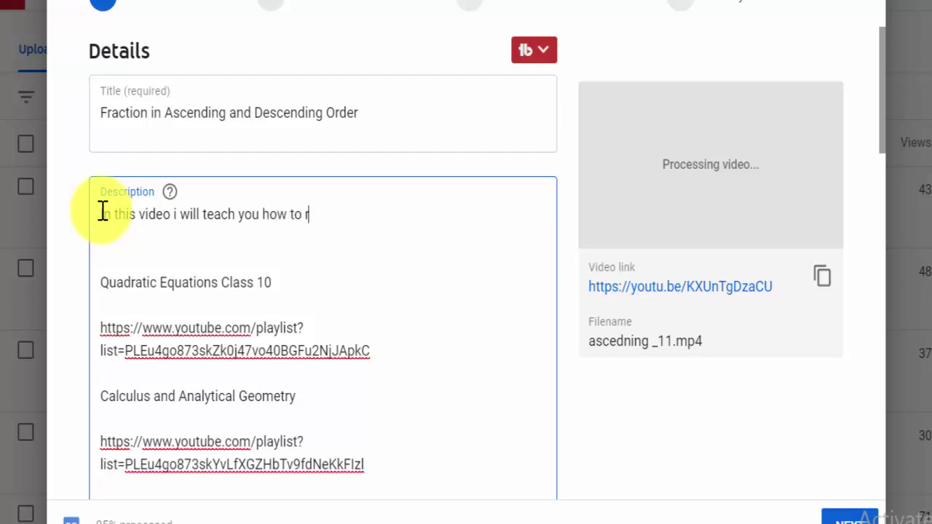
key("BackSpace")
type("write fraction a")
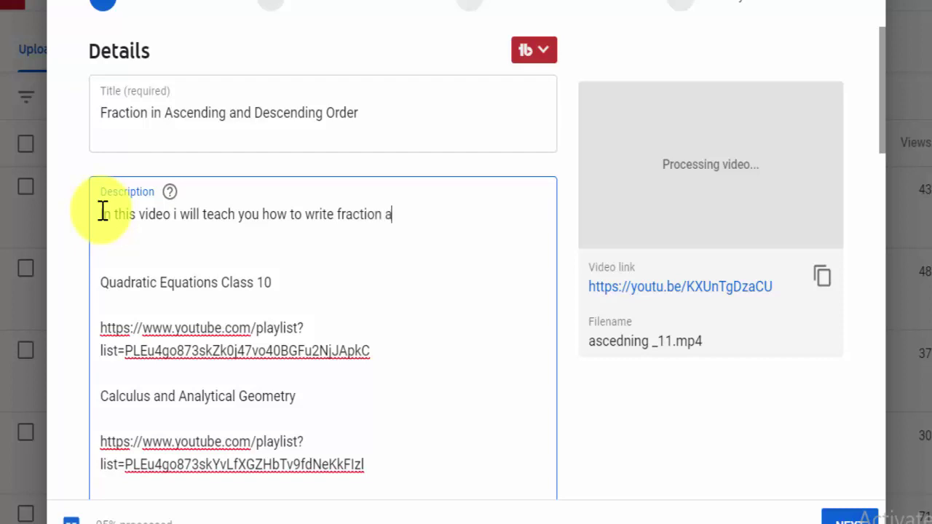
type("scending")
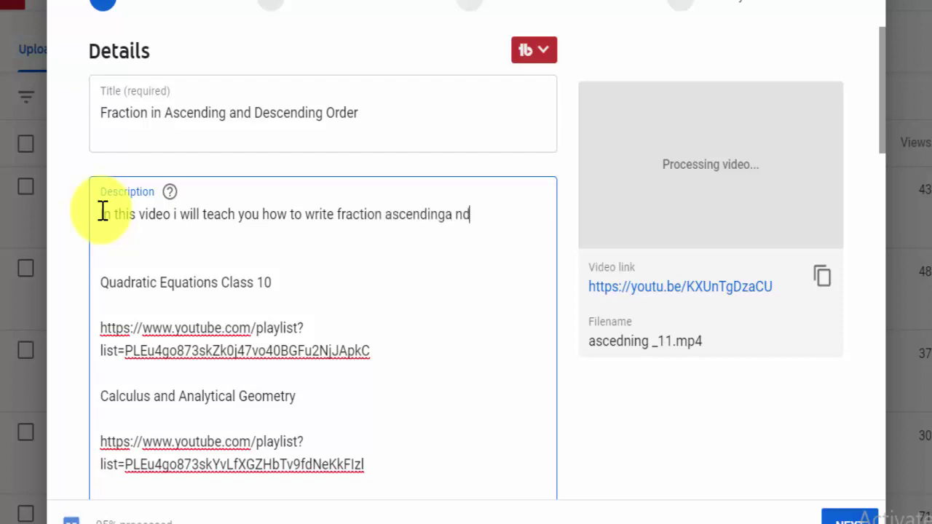
type("a a")
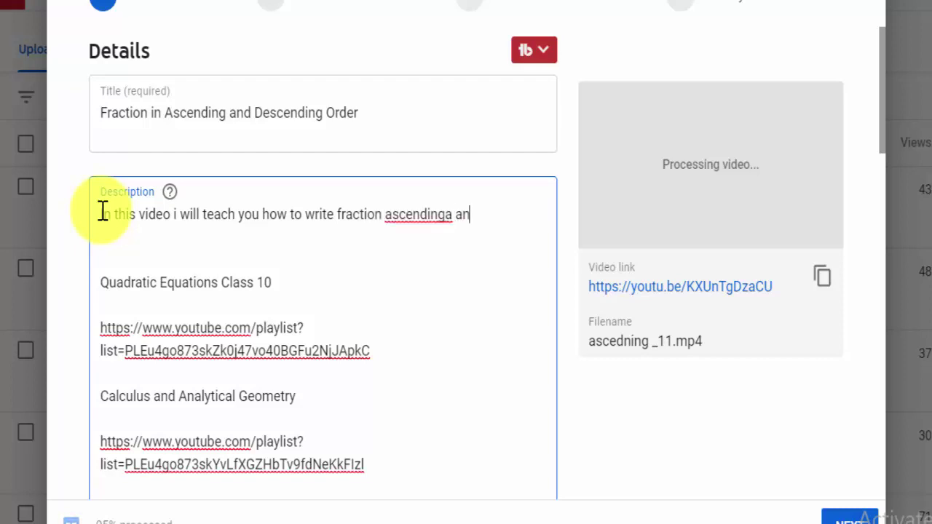
key("BackSpace")
key("BackSpace")
key("BackSpace")
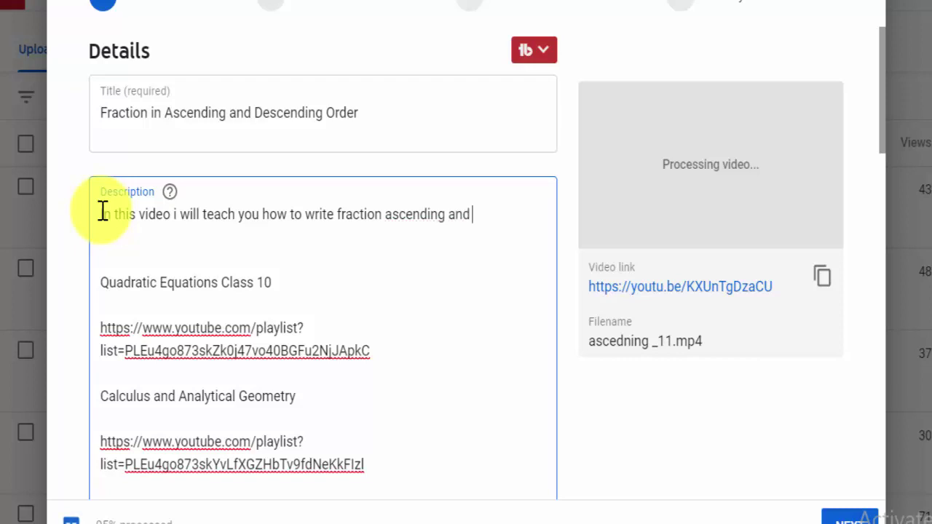
type("and descen")
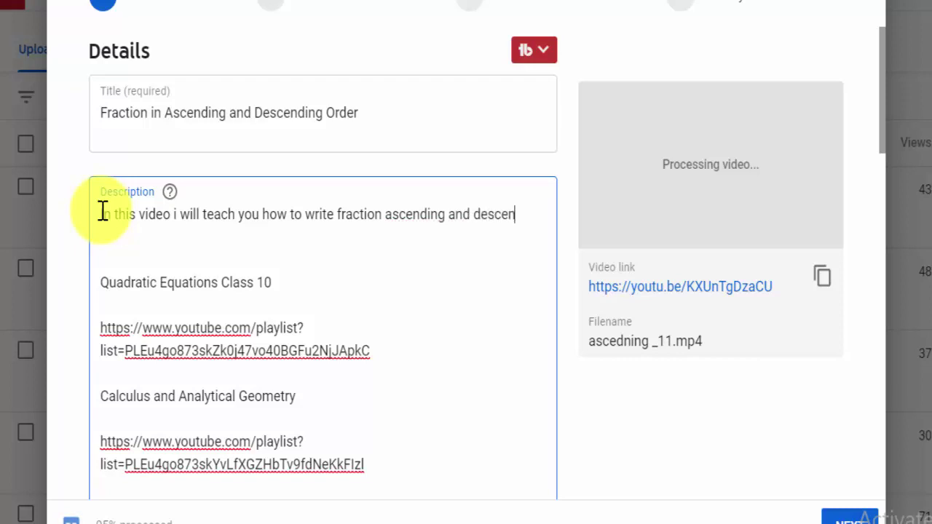
type("ding order")
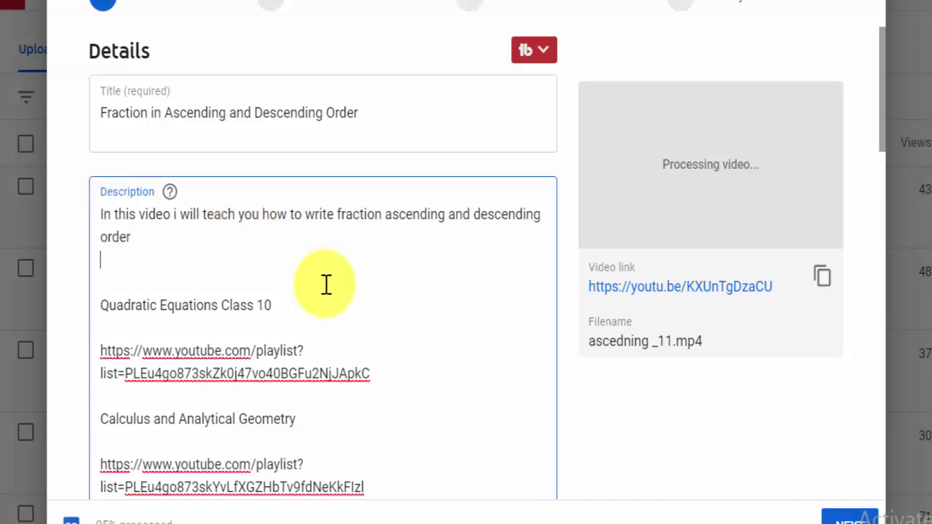
Add the hashtag "#fractioninascendingorder" at the end of the description, a few lines below the last playlist link
key("ctrl+End")
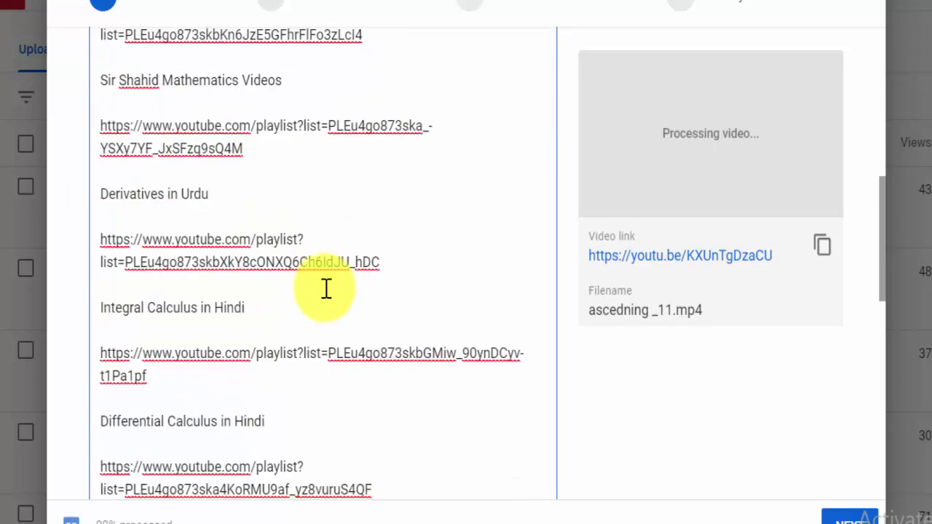
key("Return")
key("Return")
key("Return")
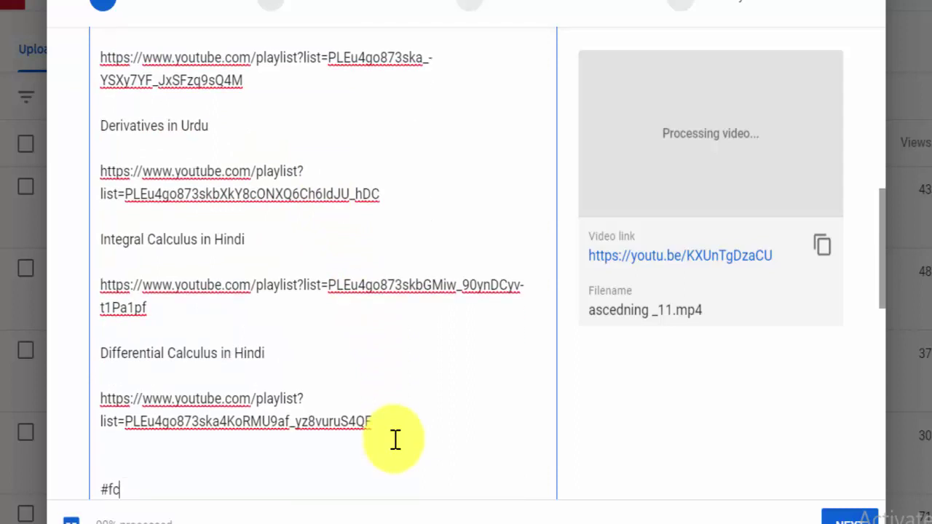
type("#fractions in")
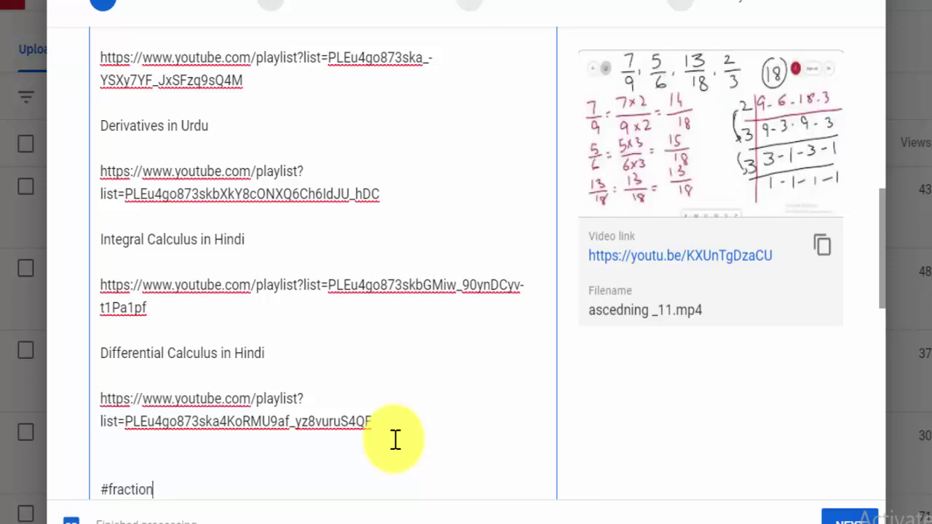
type("ascending o")
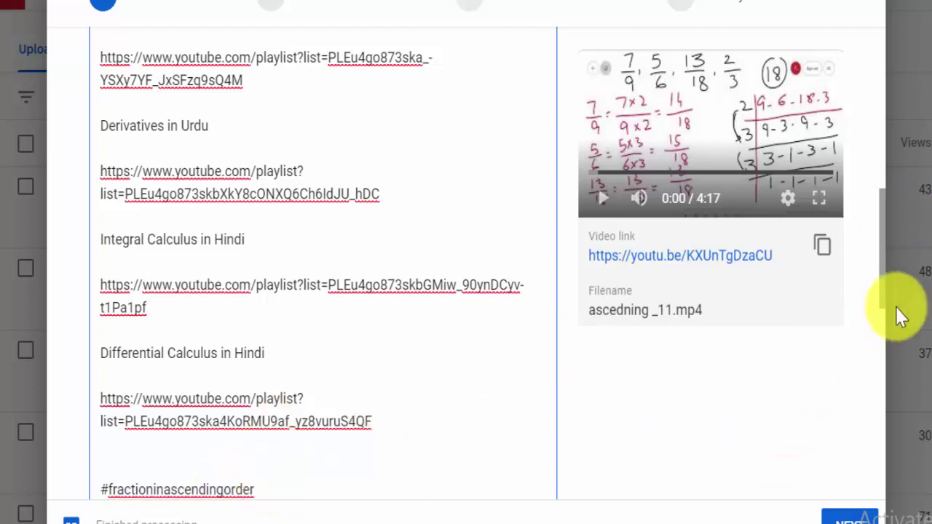
Upload the JPG image "asbsvbs" as the video's custom thumbnail
left_click_drag(885, 306, 877, 404)
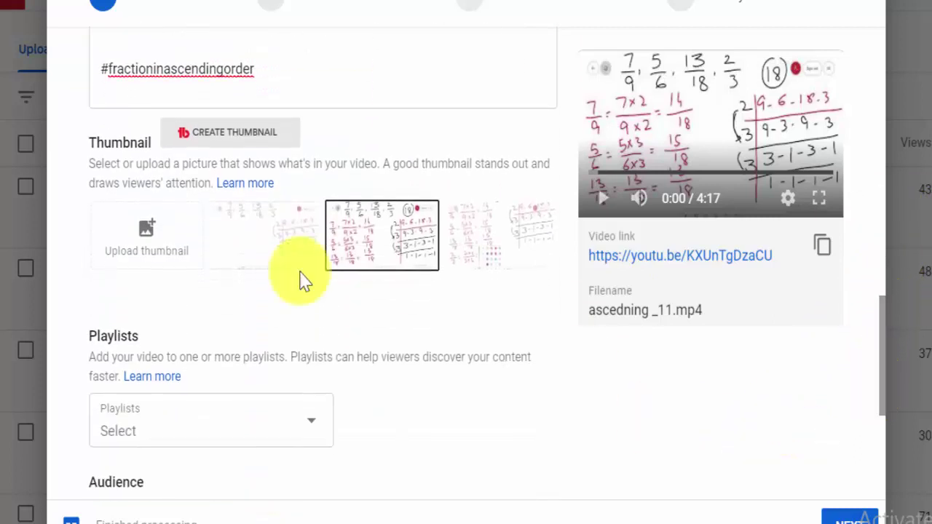
left_click(148, 230)
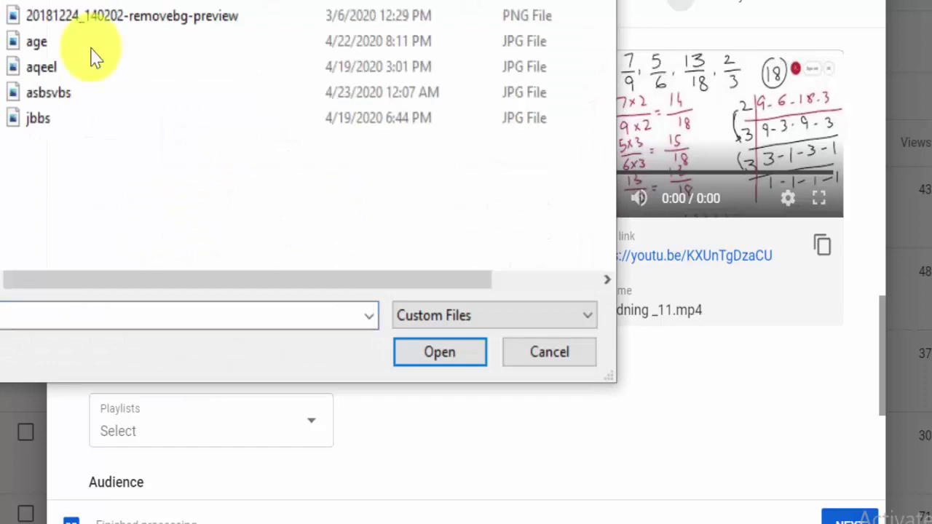
left_click(107, 101)
double_click(109, 102)
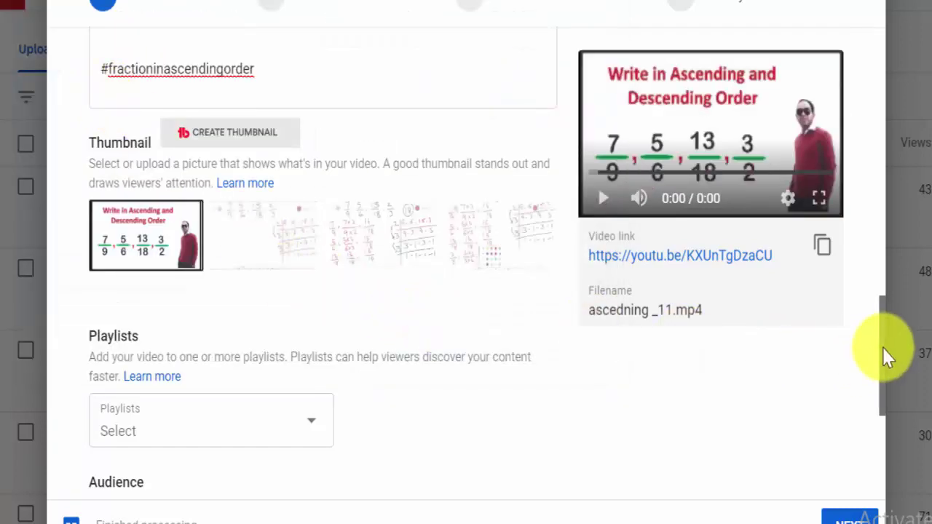
Add the video to the first playlist in the list and to the "Fractions" playlist, found by searching for "fra"
scroll(883, 348, "down", 3)
scroll(884, 386, "up", 3)
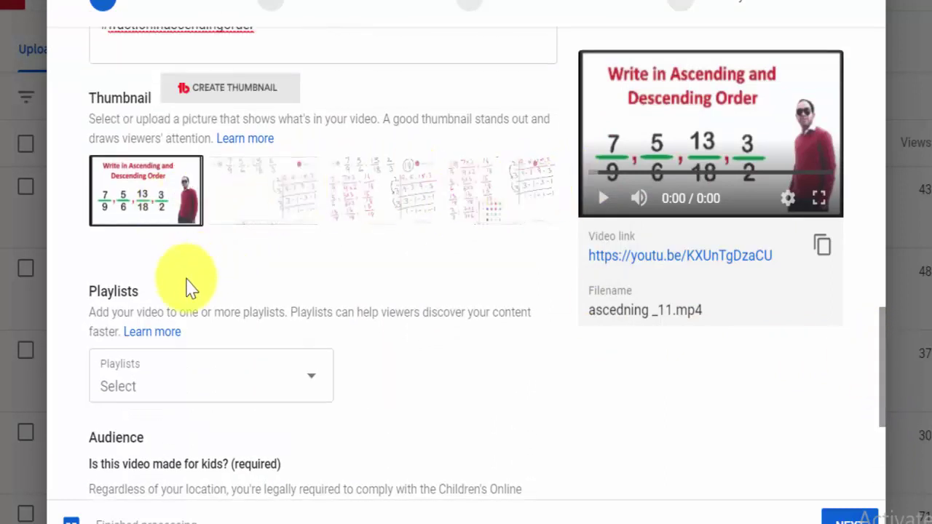
scroll(884, 360, "down", 4)
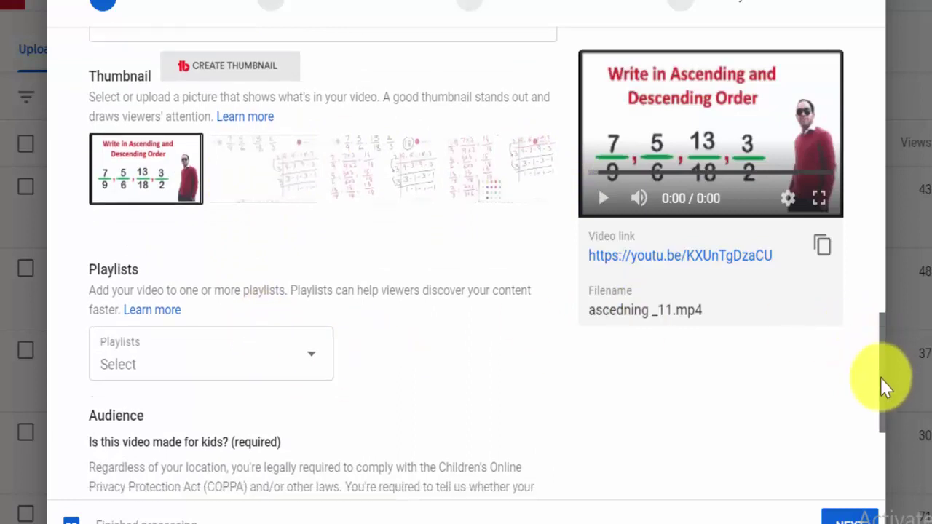
left_click(281, 137)
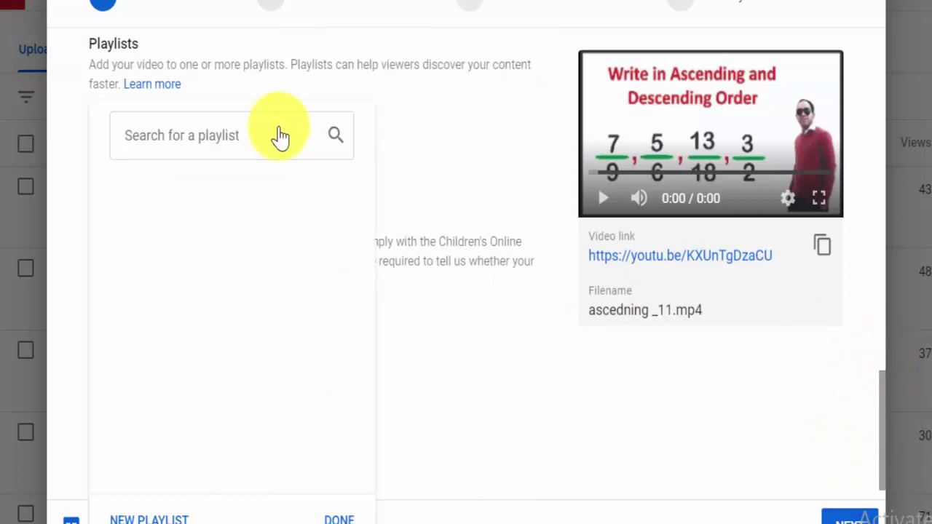
left_click(206, 192)
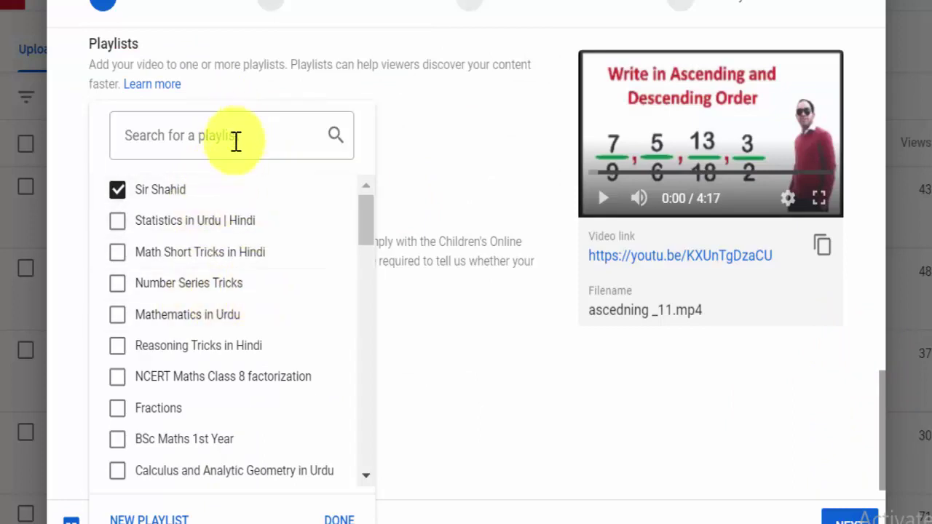
type("f")
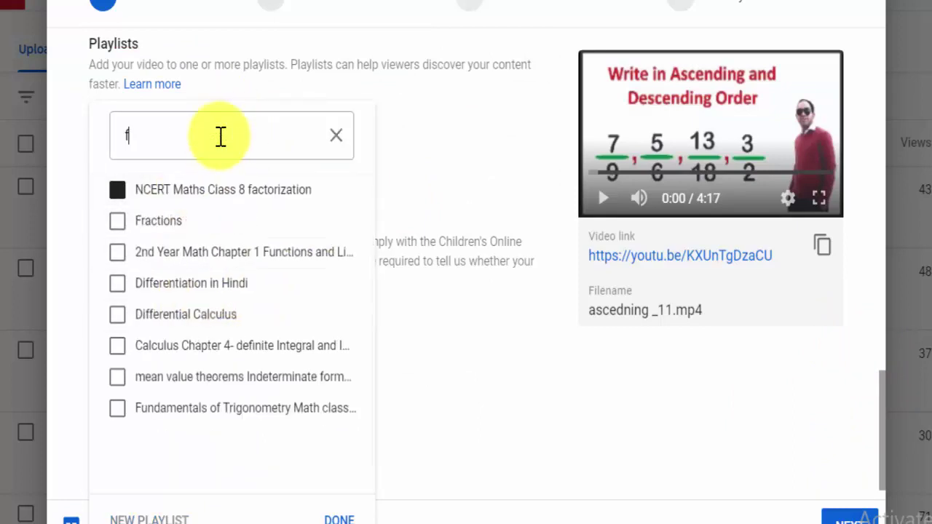
type("ra")
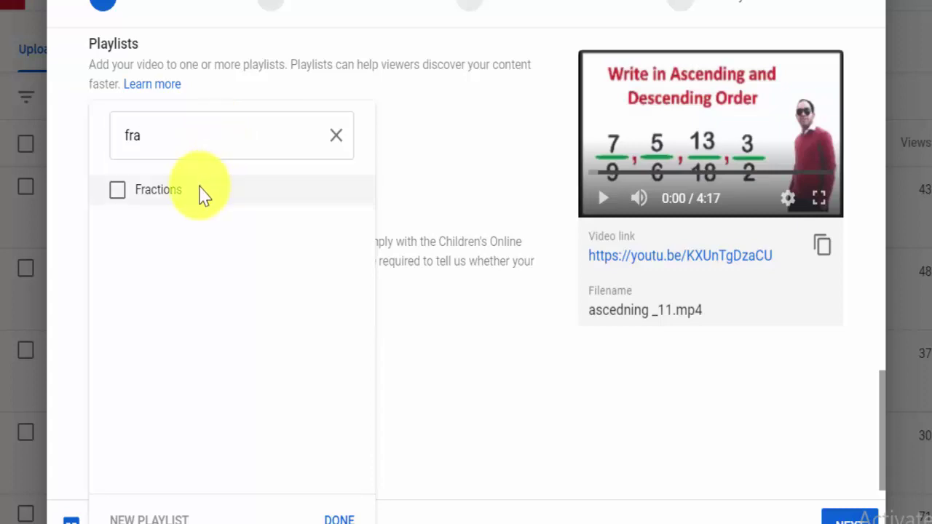
left_click(199, 190)
left_click(339, 518)
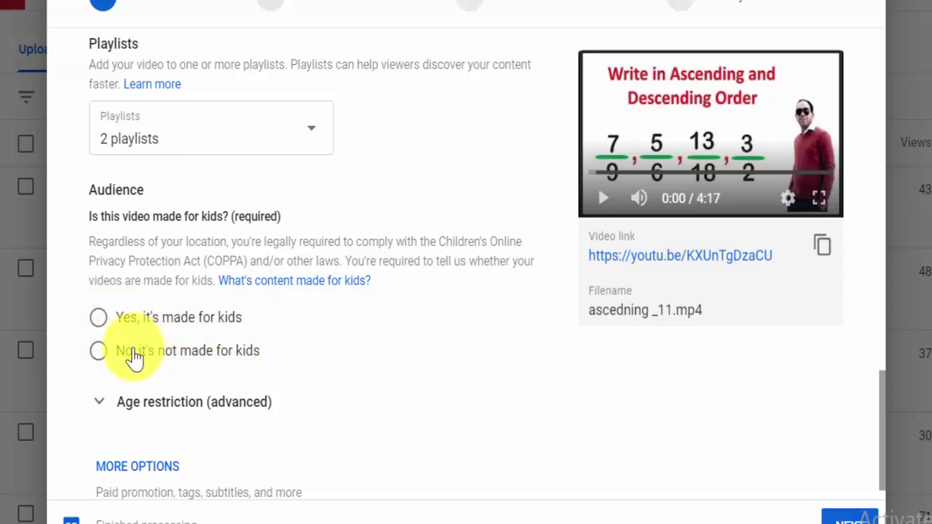
Mark the video as not made for kids and show the additional options for paid promotion, tags and subtitles
left_click(99, 351)
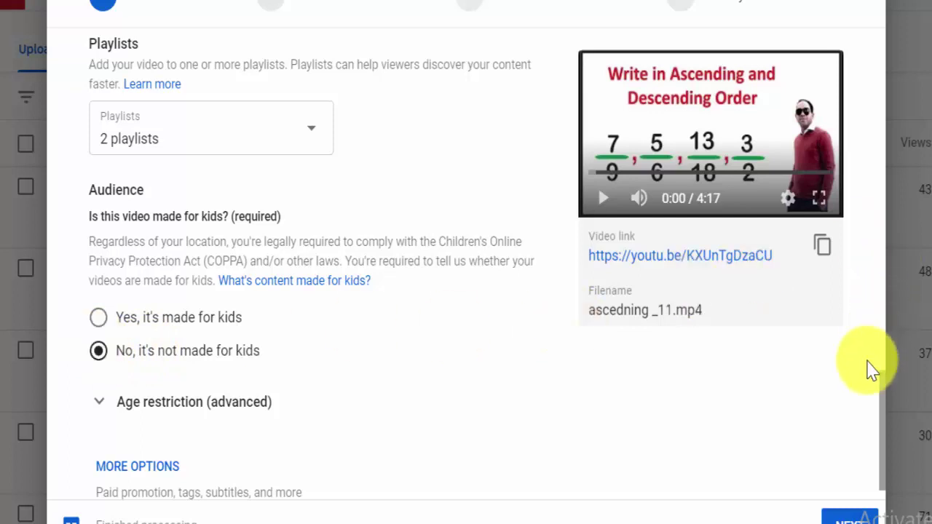
scroll(883, 429, "down", 1)
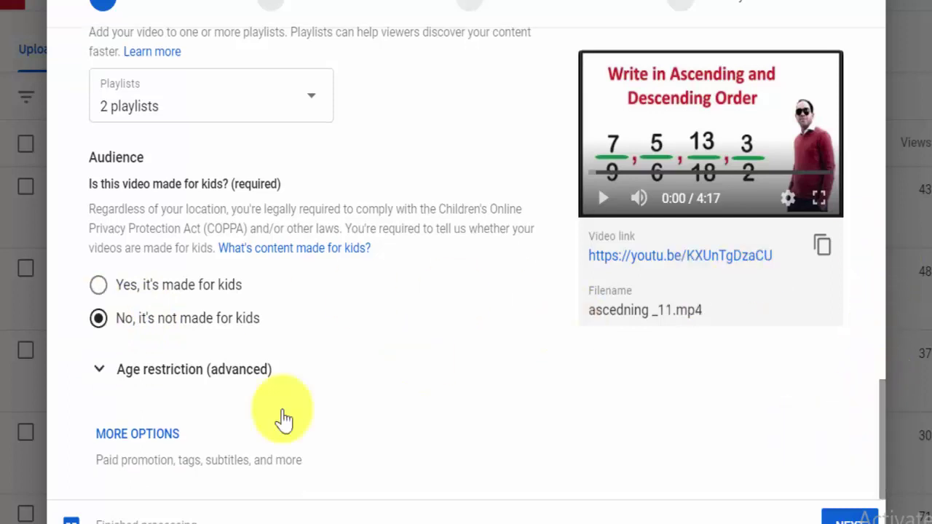
left_click(144, 436)
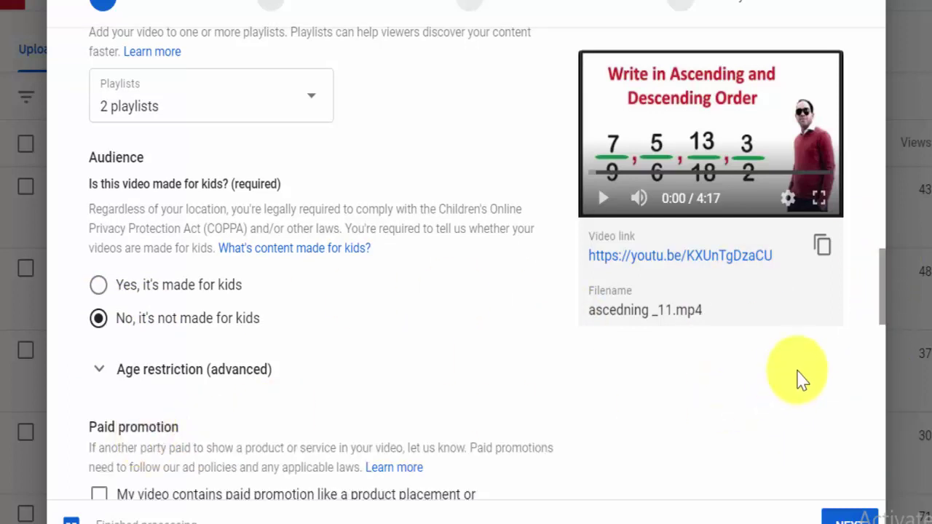
Add the tags "fraction" and "ascending order" to the video
scroll(884, 354, "down", 5)
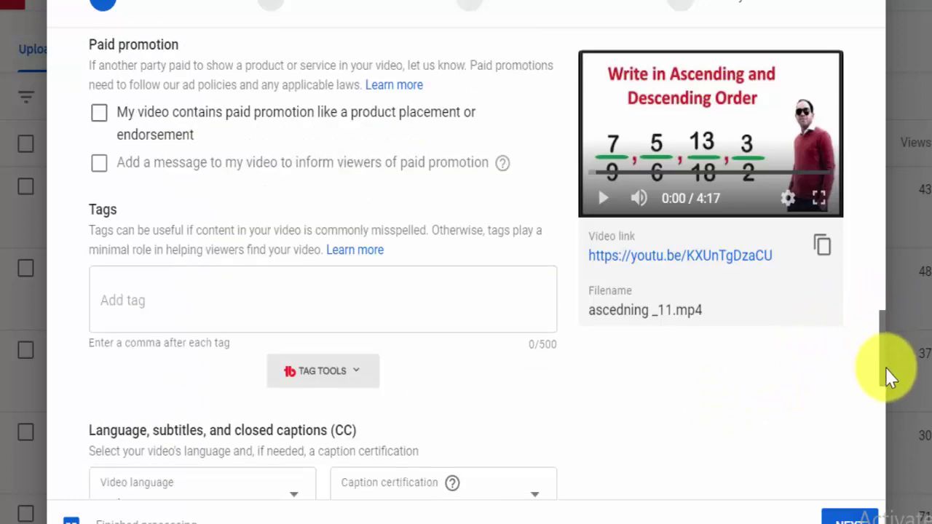
left_click(129, 266)
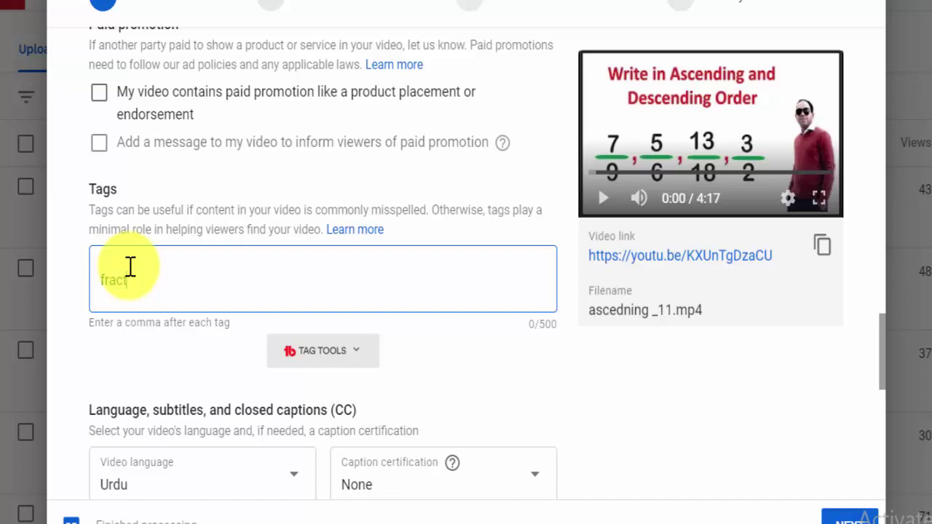
type("fraction,acse")
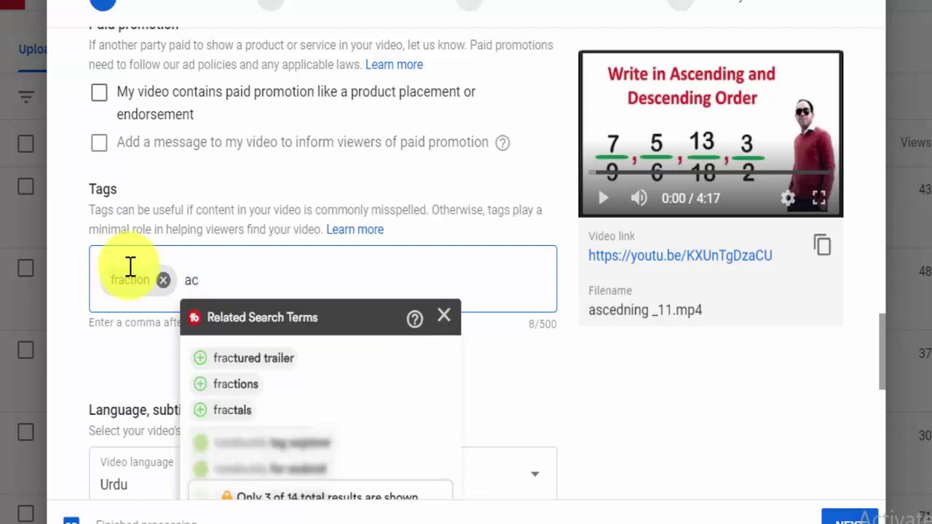
key("BackSpace")
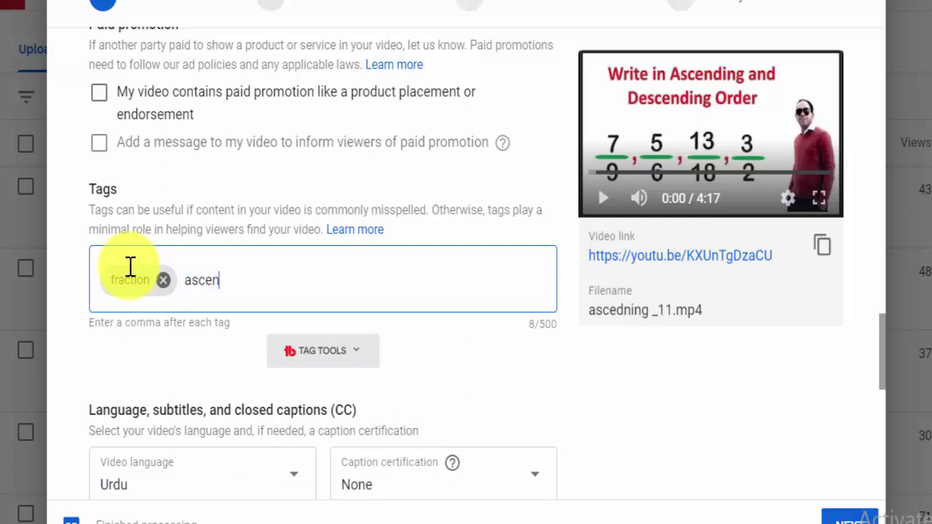
type("scending order")
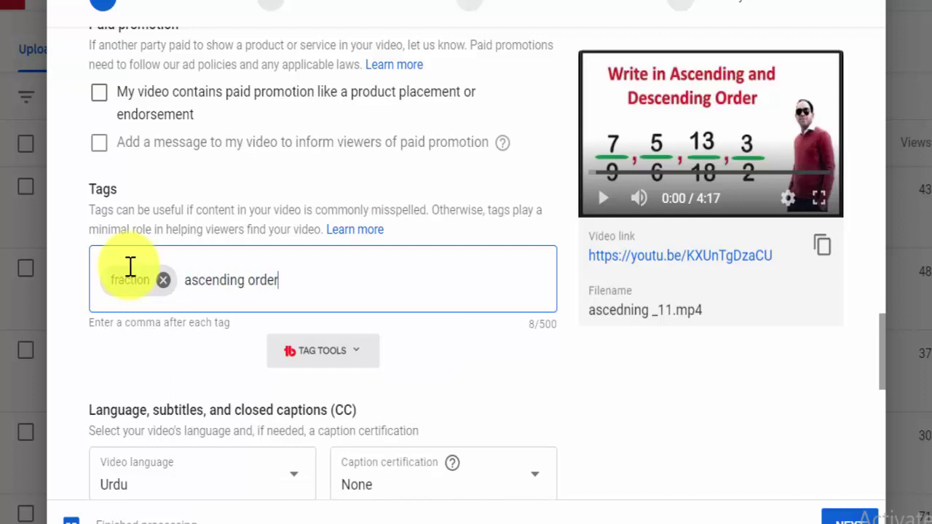
type(",")
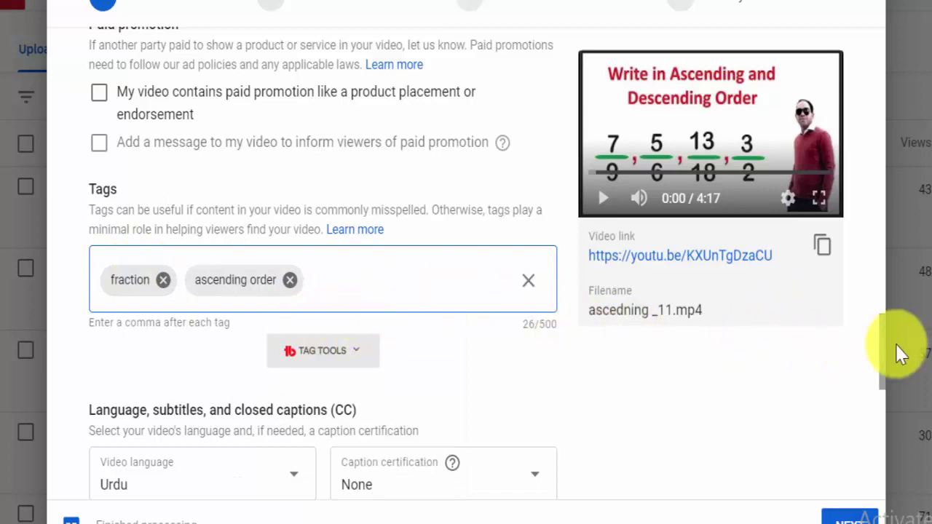
Try searching for a video location with "pa" and with "in"
left_click_drag(882, 342, 881, 385)
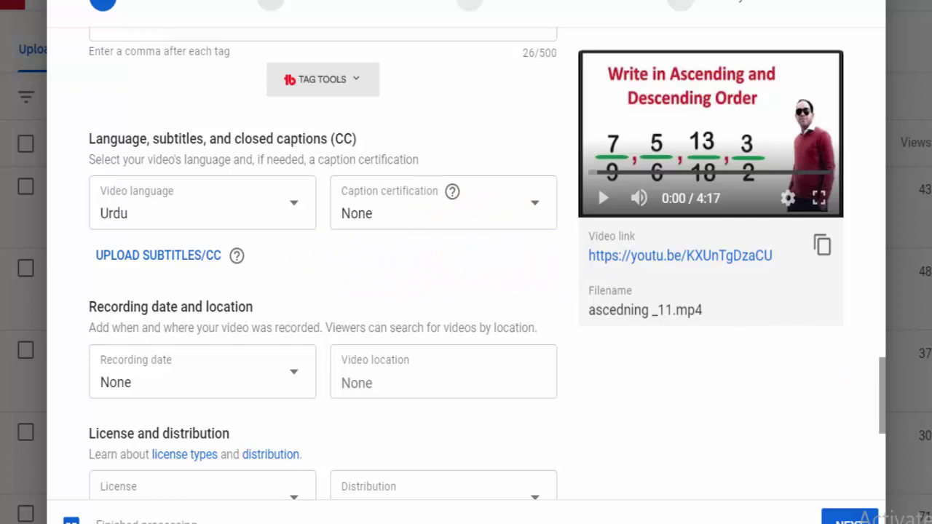
scroll(884, 403, "down", 1)
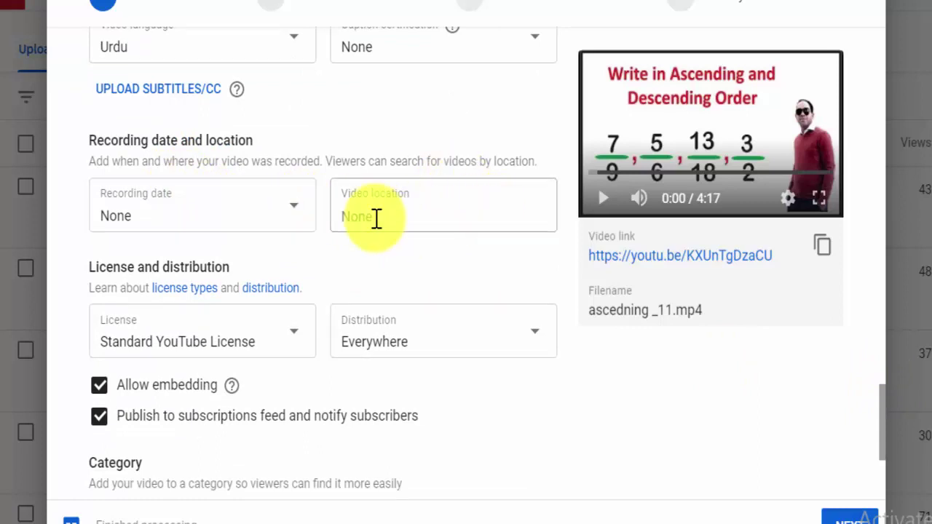
left_click(376, 216)
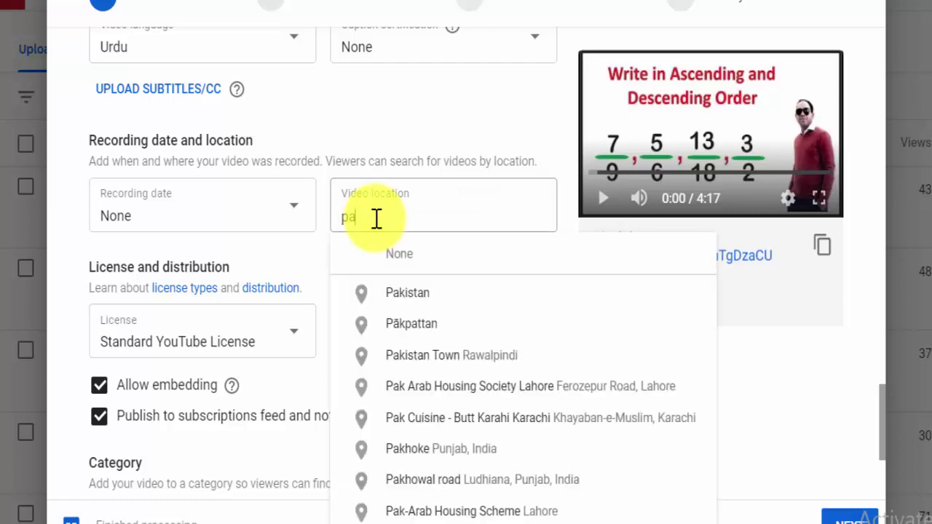
type("in")
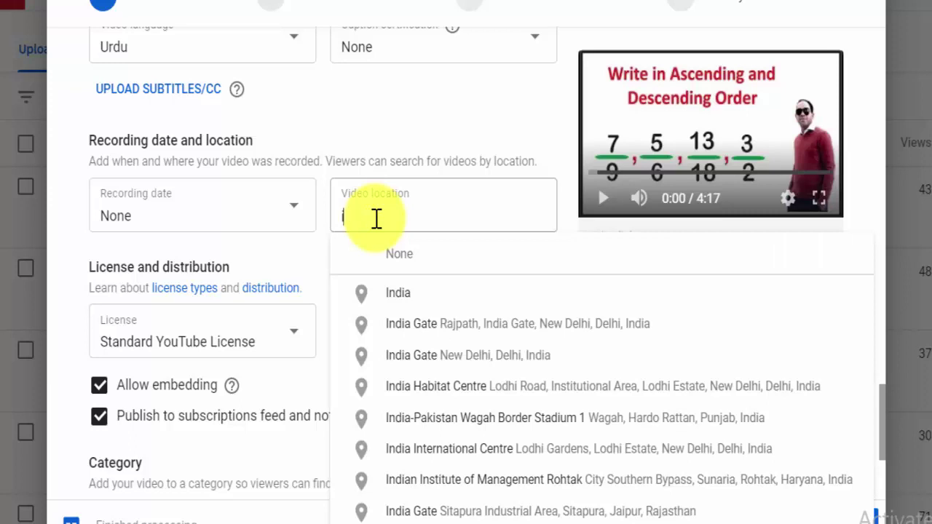
left_click(491, 112)
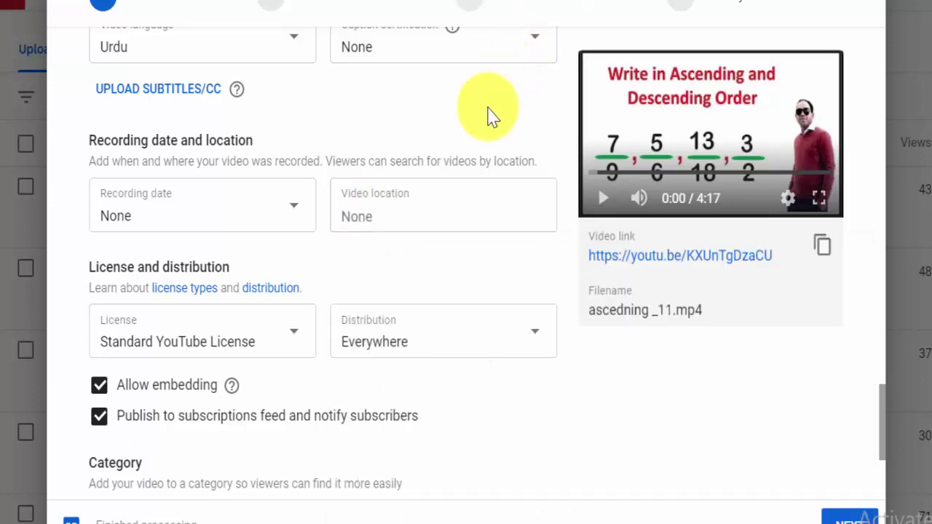
Continue from the video details to the monetization stage and keep monetization set to On
left_click_drag(885, 412, 879, 483)
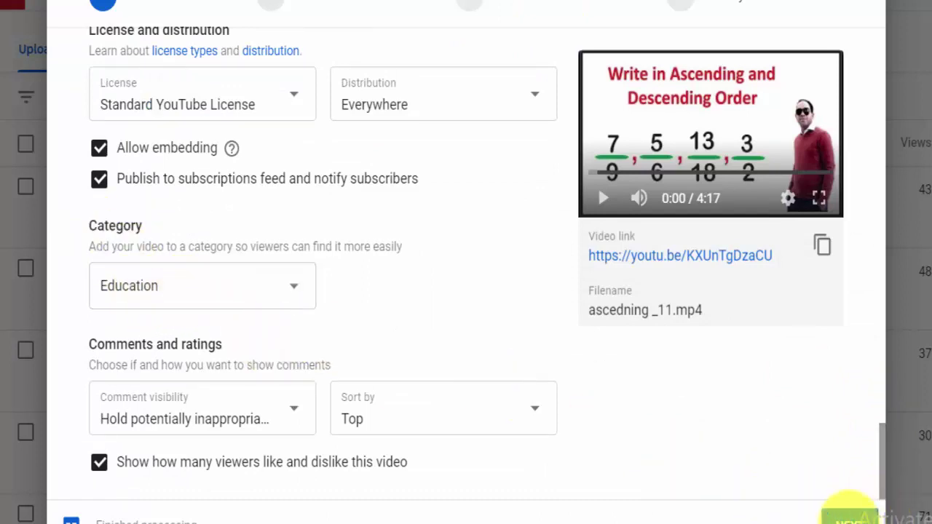
left_click(843, 520)
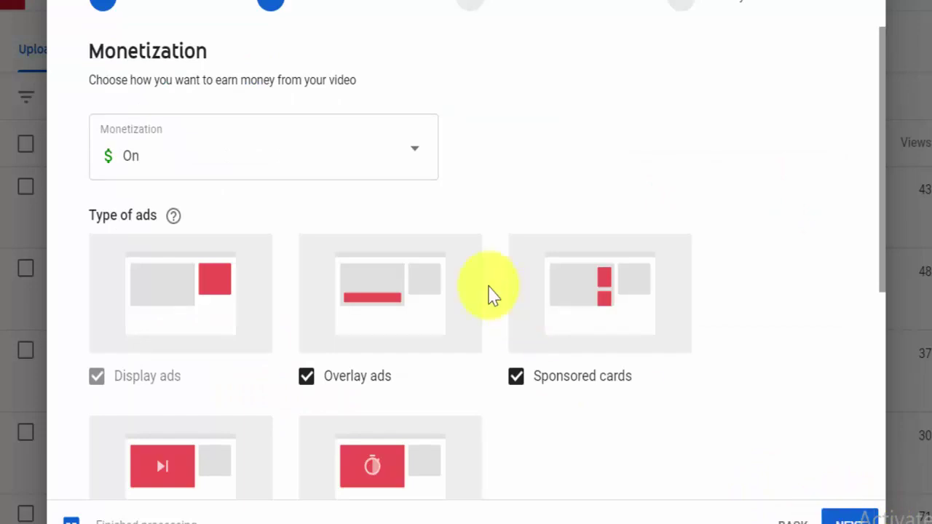
left_click_drag(878, 287, 871, 146)
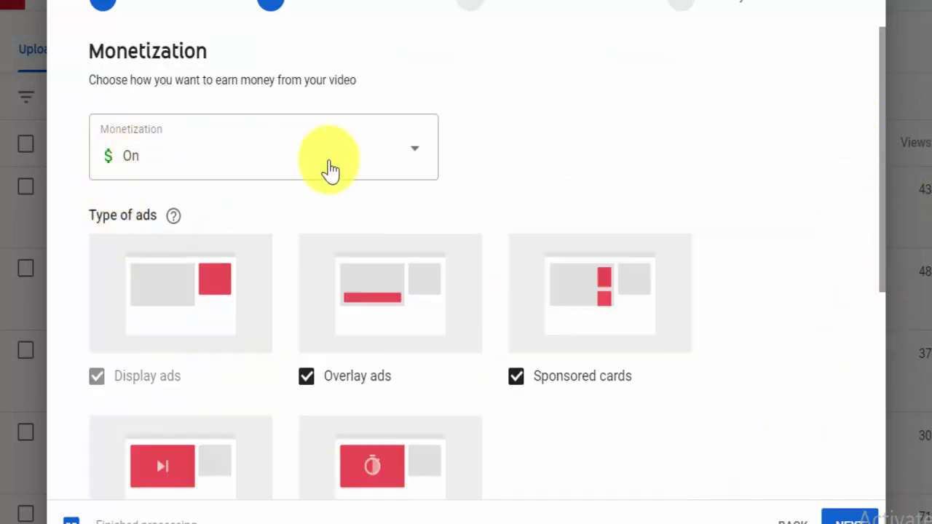
left_click(384, 164)
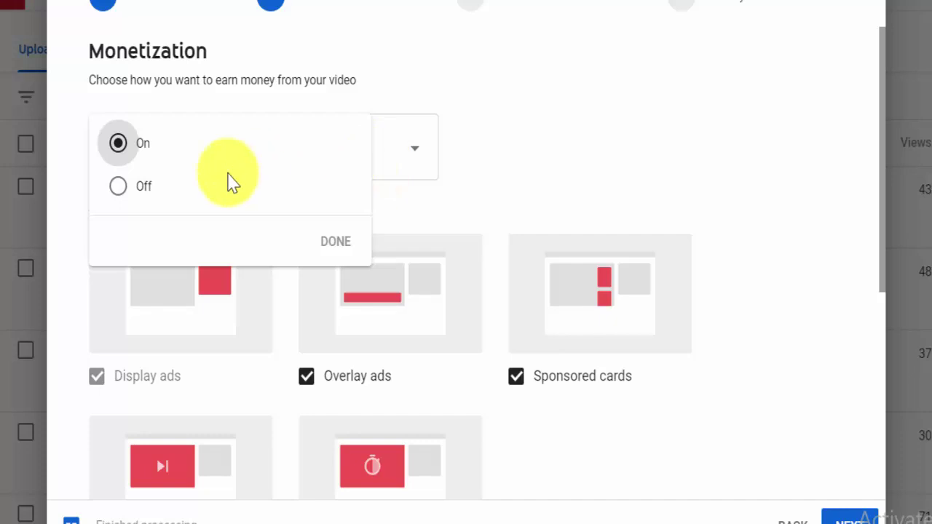
left_click(337, 243)
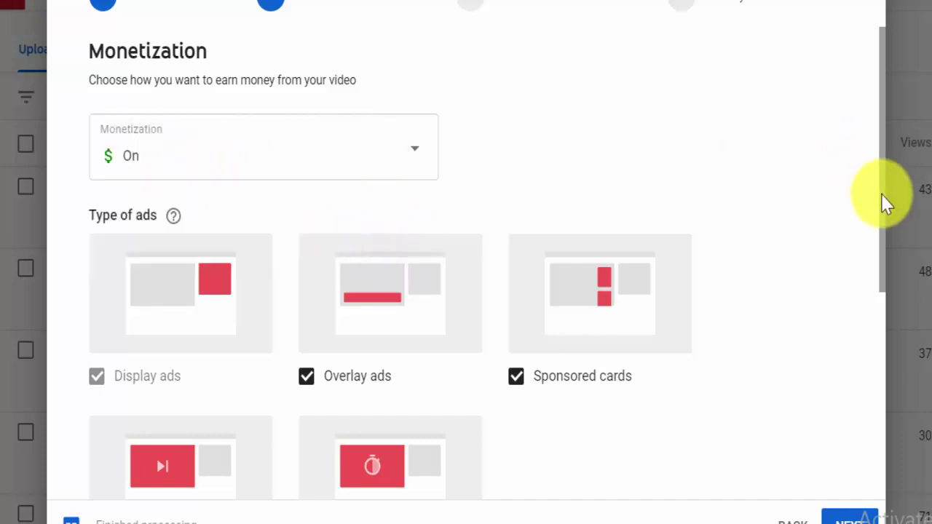
Review the ad types and the location of video ads, and continue to the video elements stage
left_click_drag(877, 246, 864, 432)
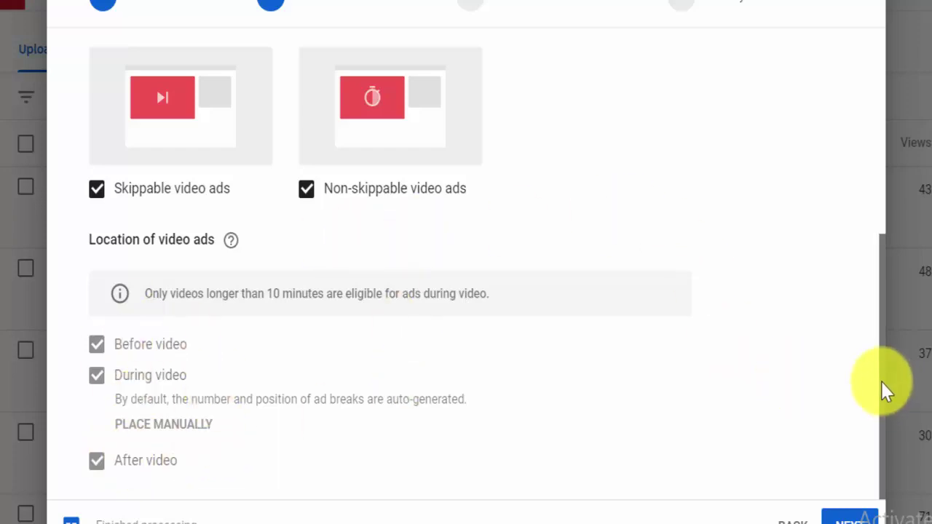
left_click_drag(881, 382, 874, 410)
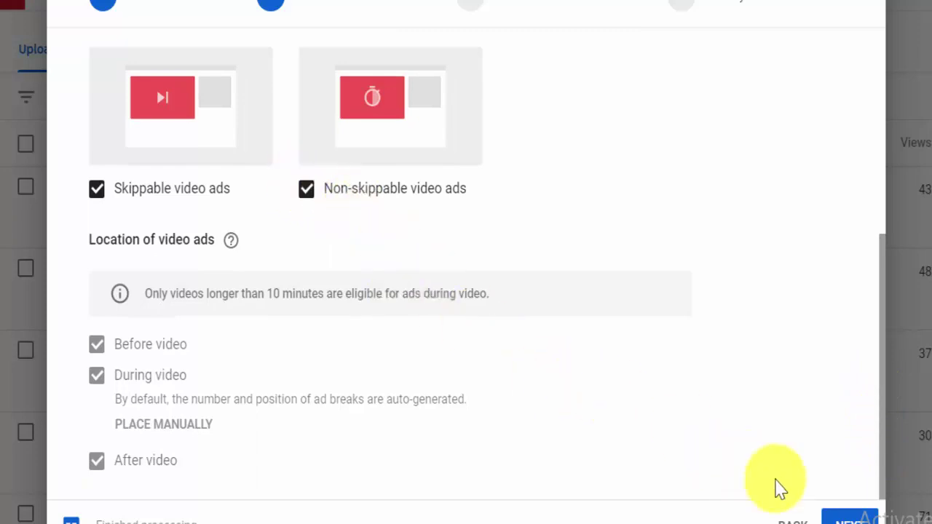
left_click(846, 516)
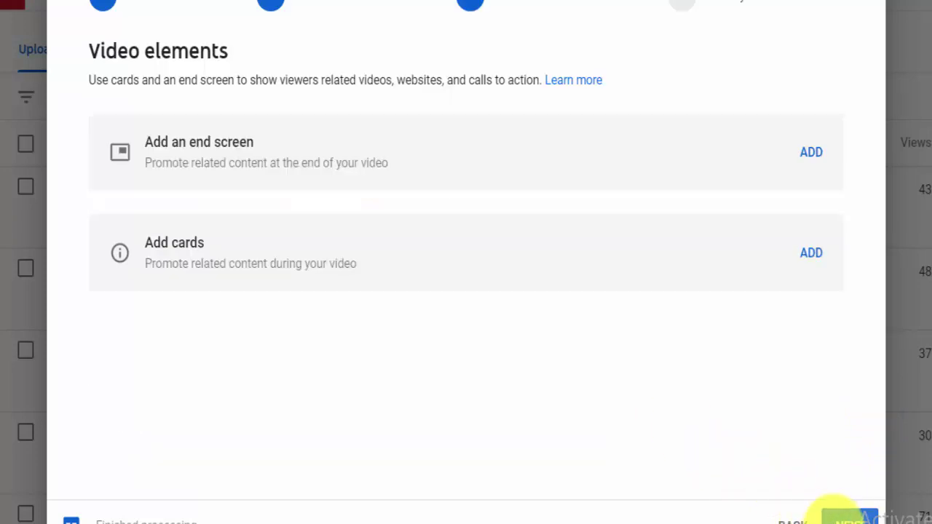
Add a video card at 0:22 linking to the "LCM and HCF Tricks in Hindi" upload and return to the video elements stage
left_click(811, 254)
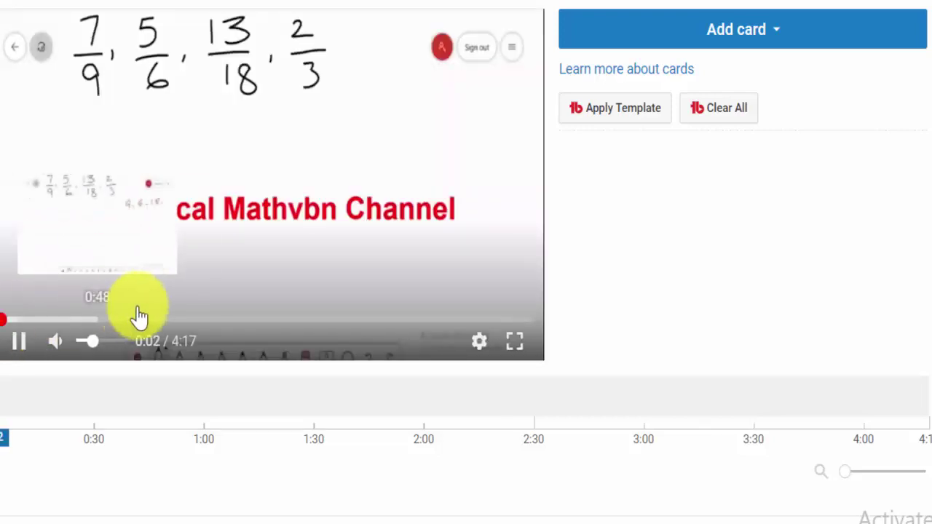
left_click(19, 320)
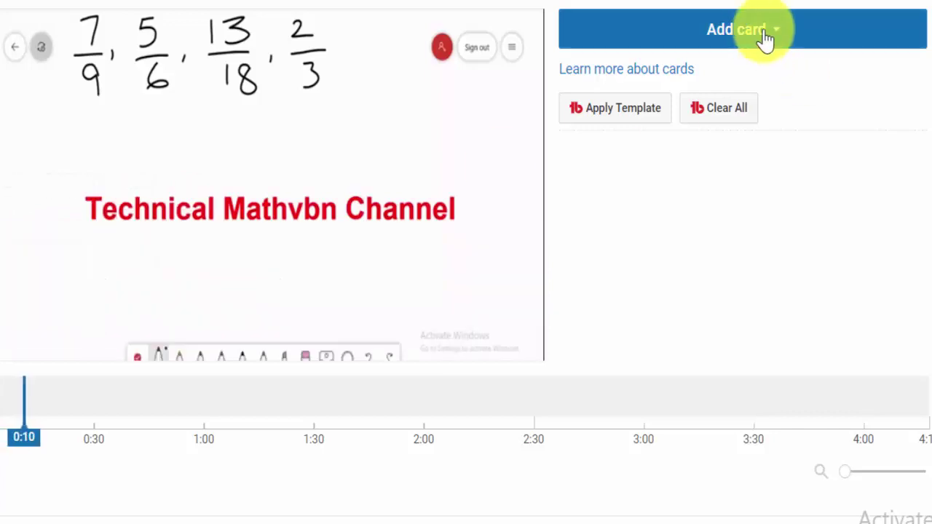
left_click(762, 37)
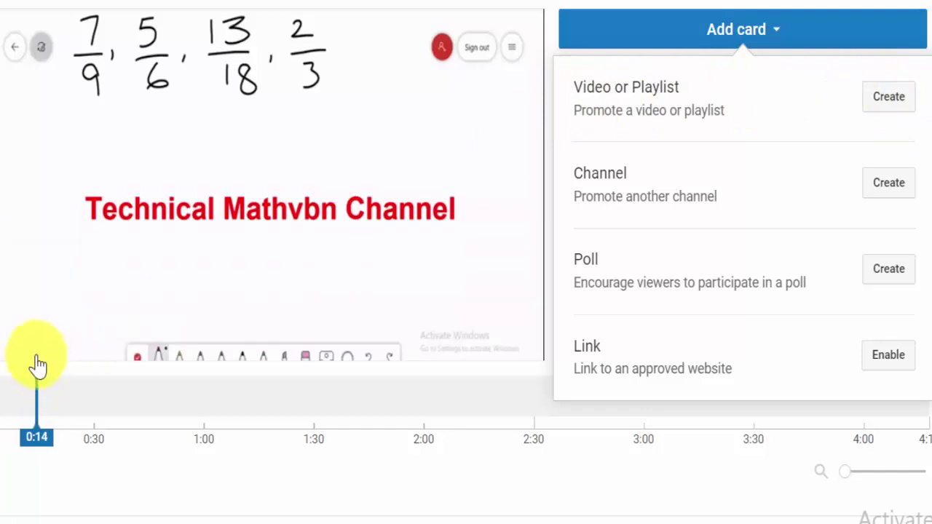
left_click(55, 344)
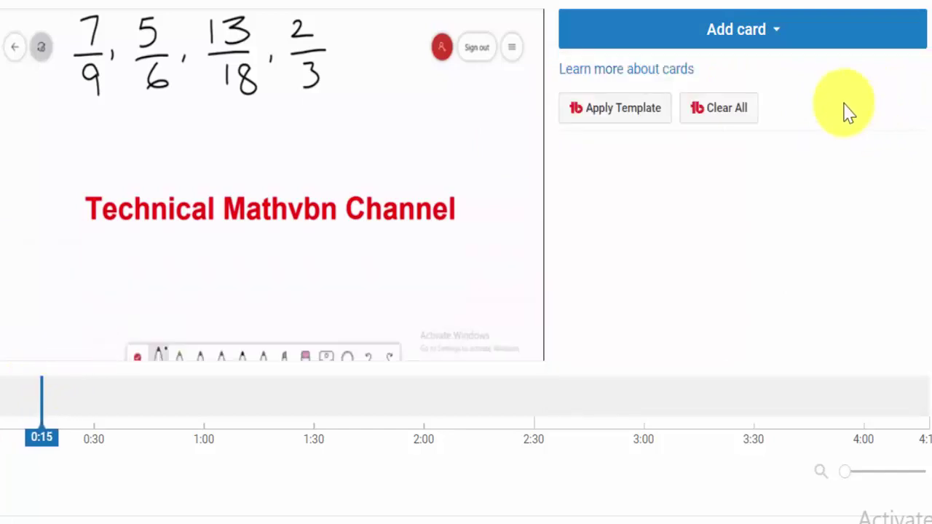
left_click(801, 40)
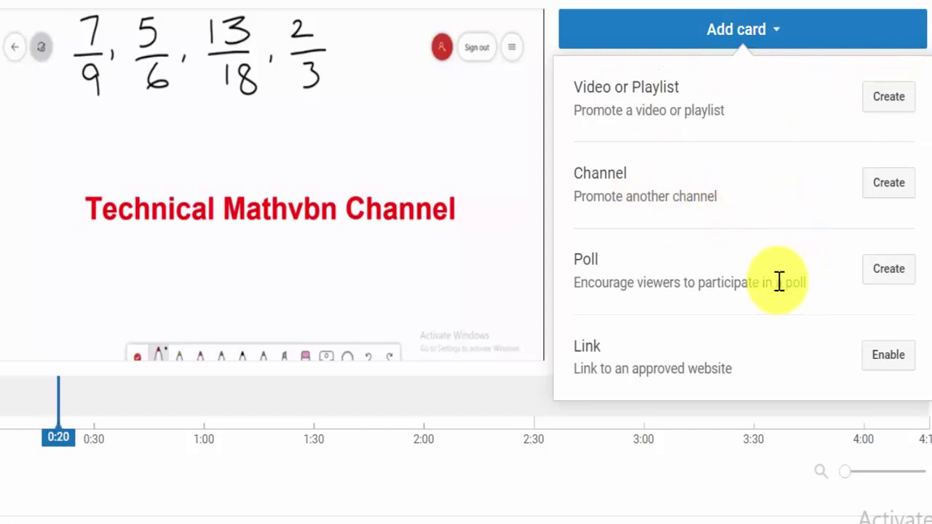
left_click(886, 102)
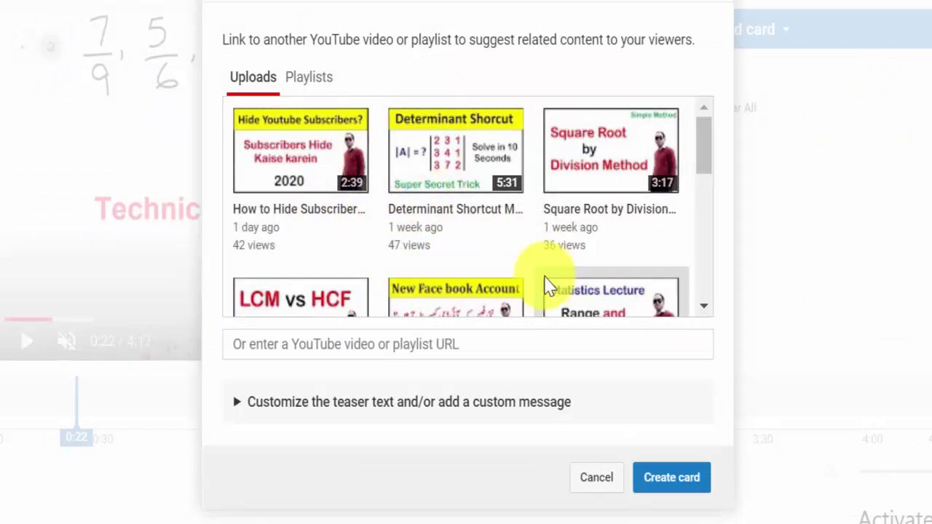
scroll(301, 309, "down", 3)
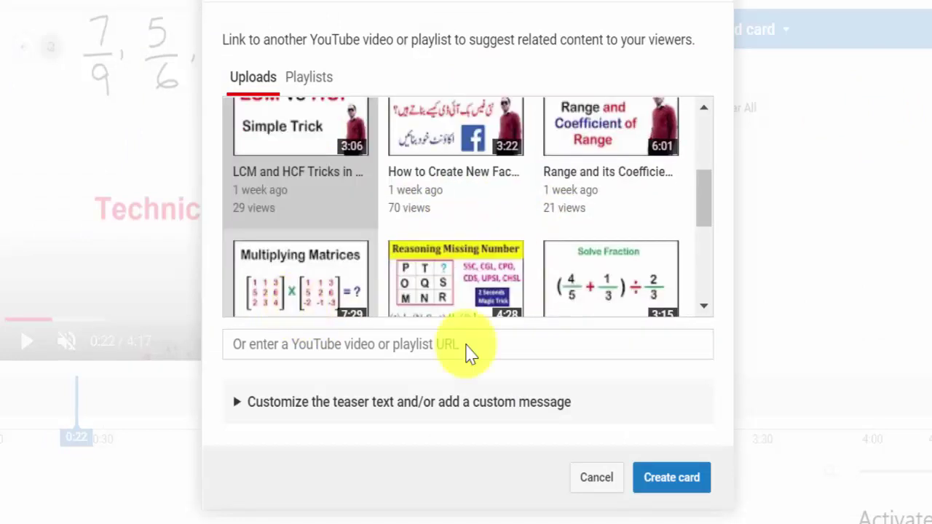
left_click(659, 499)
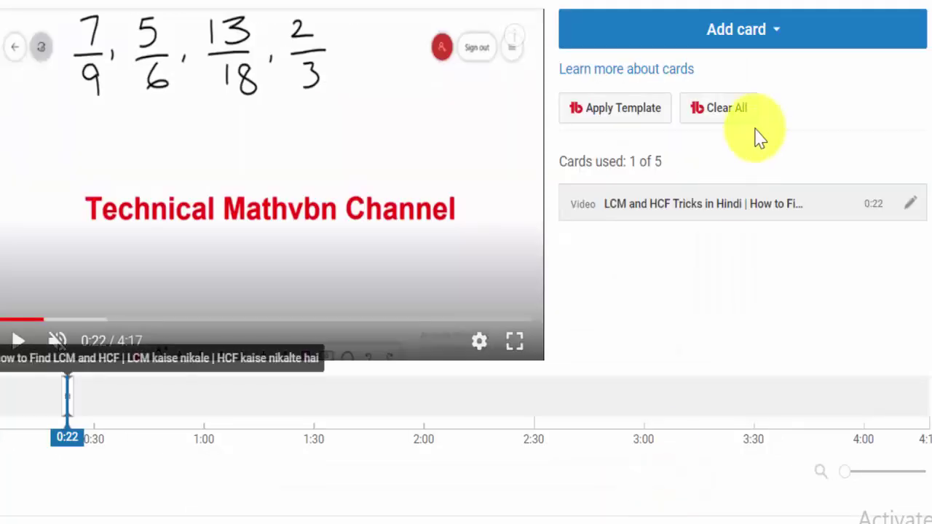
left_click(776, 38)
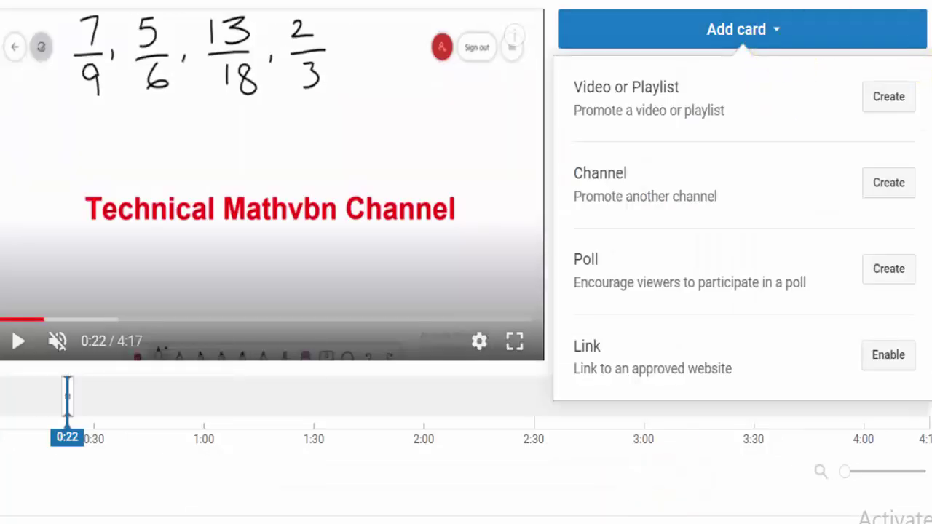
left_click(883, 26)
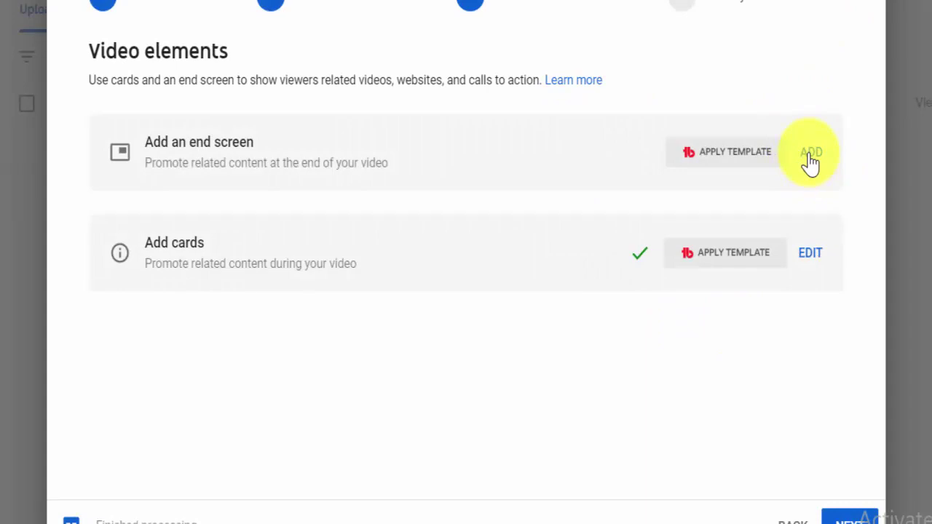
Start an end screen for the video and import its elements from the latest video
left_click(810, 154)
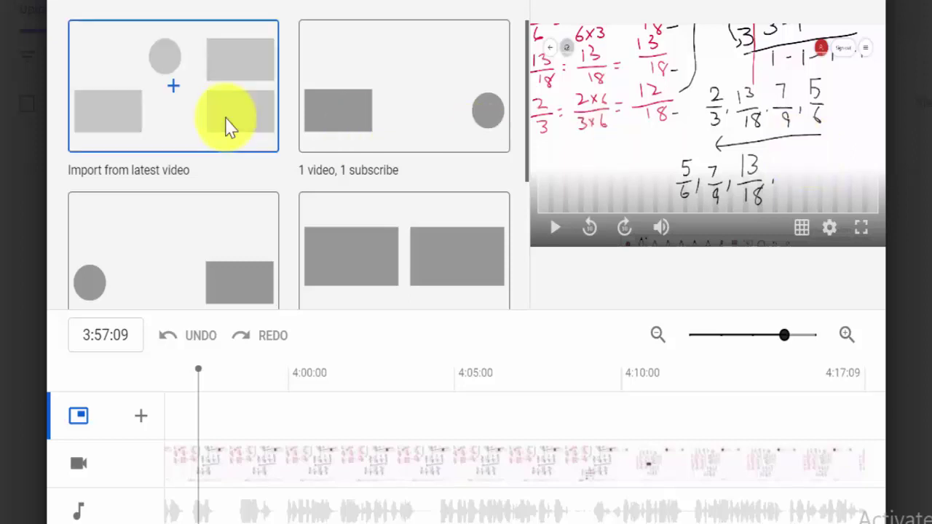
left_click(182, 98)
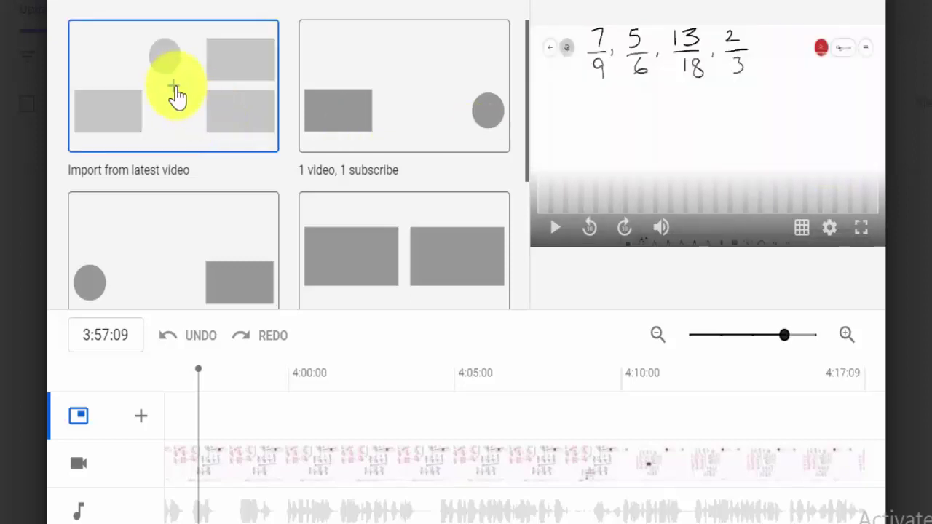
left_click(177, 95)
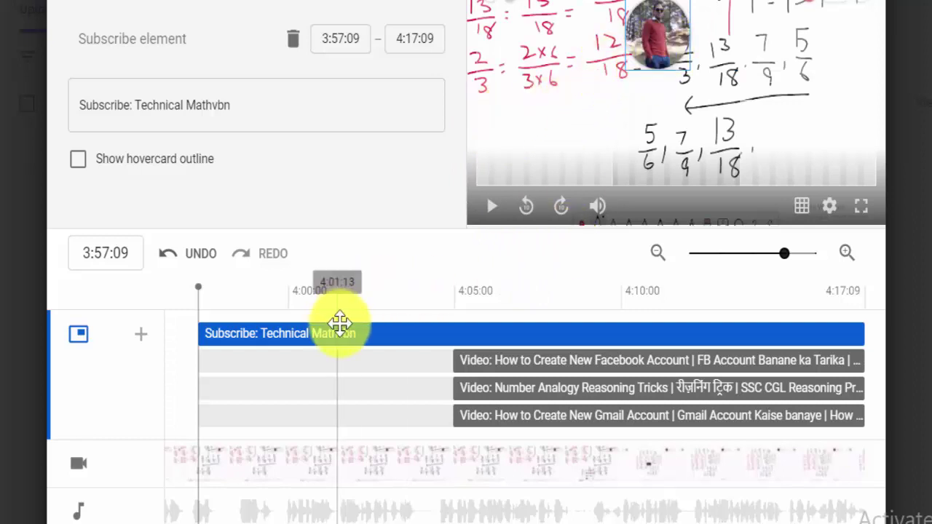
Delete the "How to Create New Facebook Account" and "How to Create New Gmail Account" elements from the end screen, keeping the Number Analogy video
left_click(502, 361)
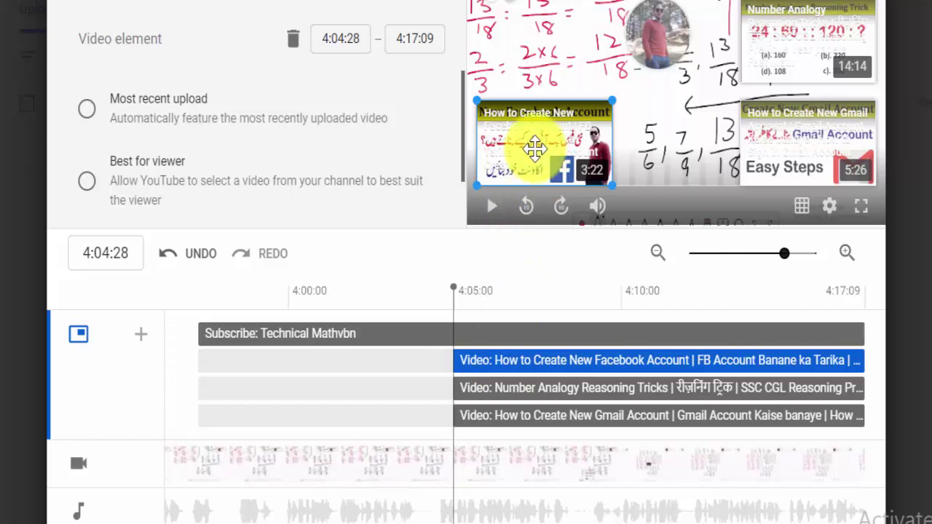
left_click(290, 41)
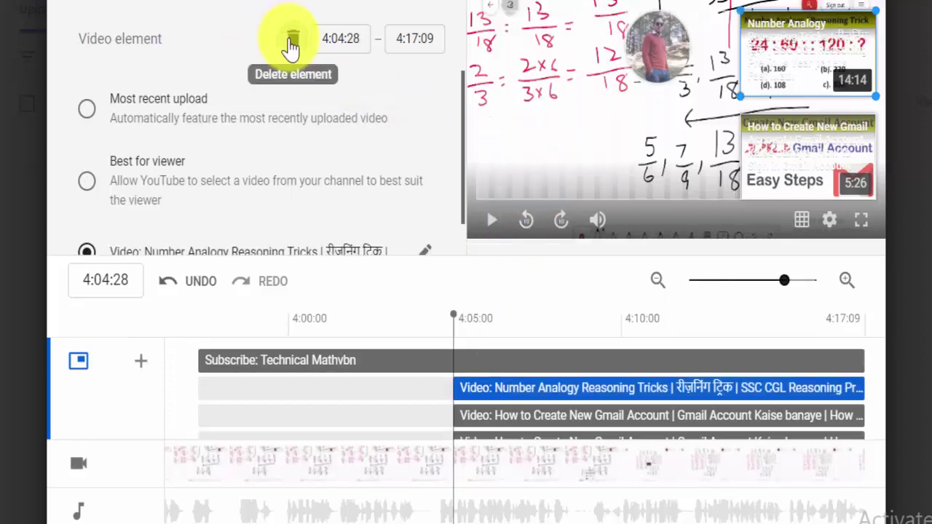
left_click(420, 255)
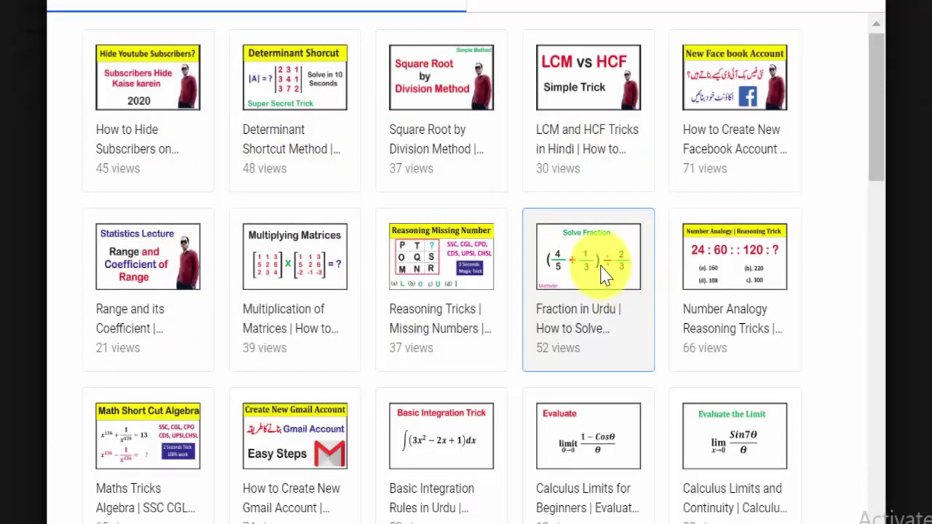
left_click(731, 305)
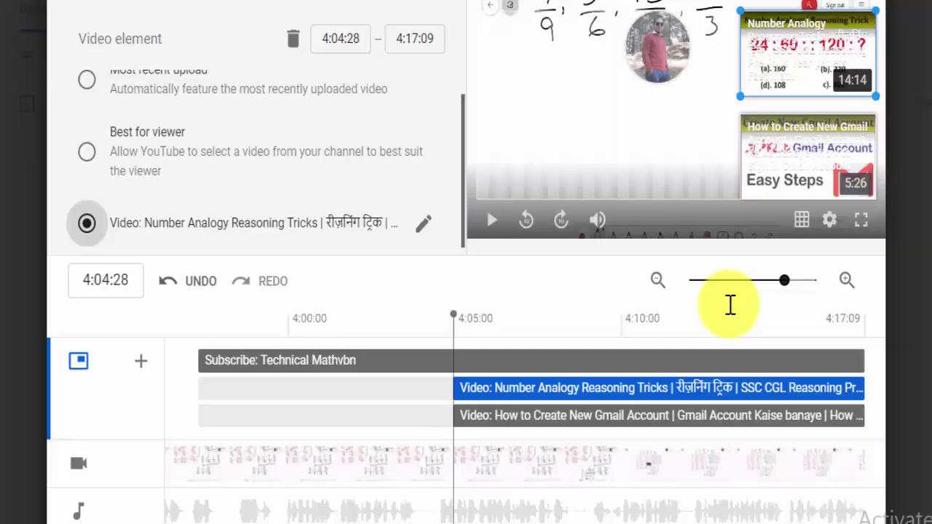
left_click(791, 182)
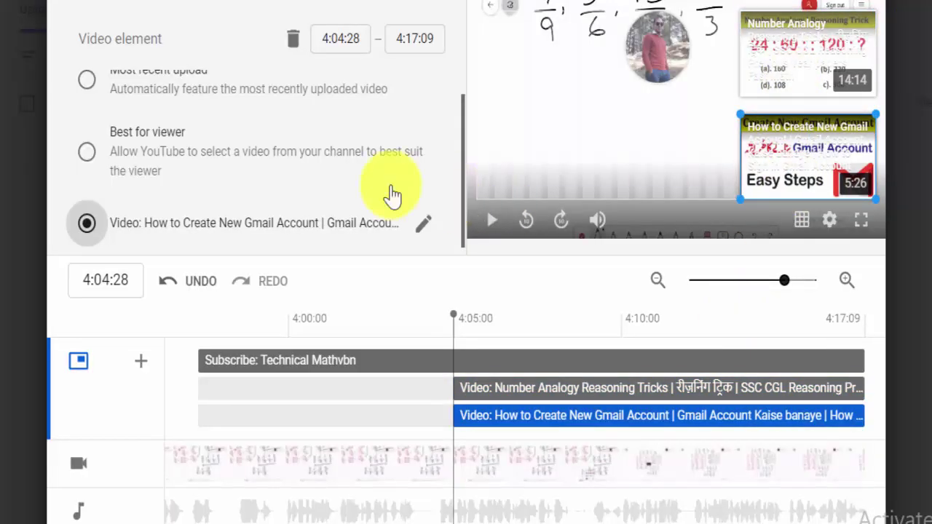
left_click(293, 42)
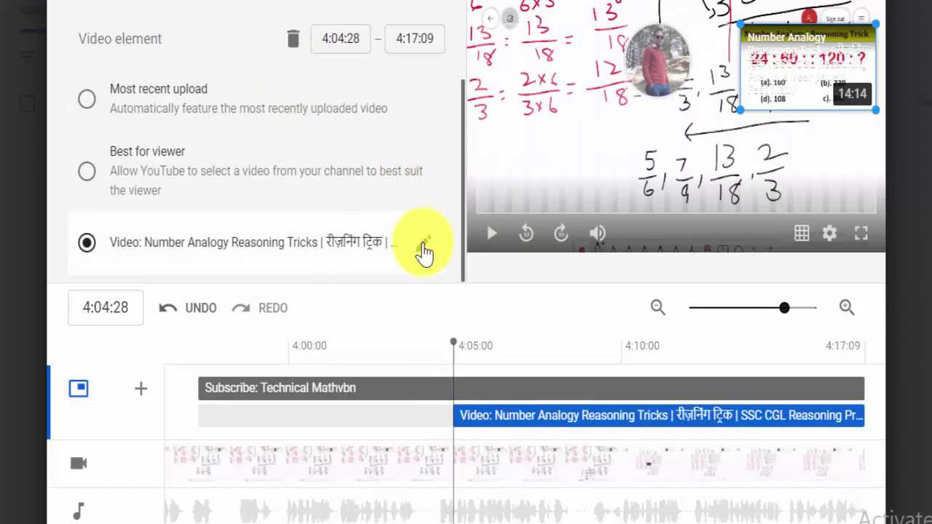
left_click(318, 250)
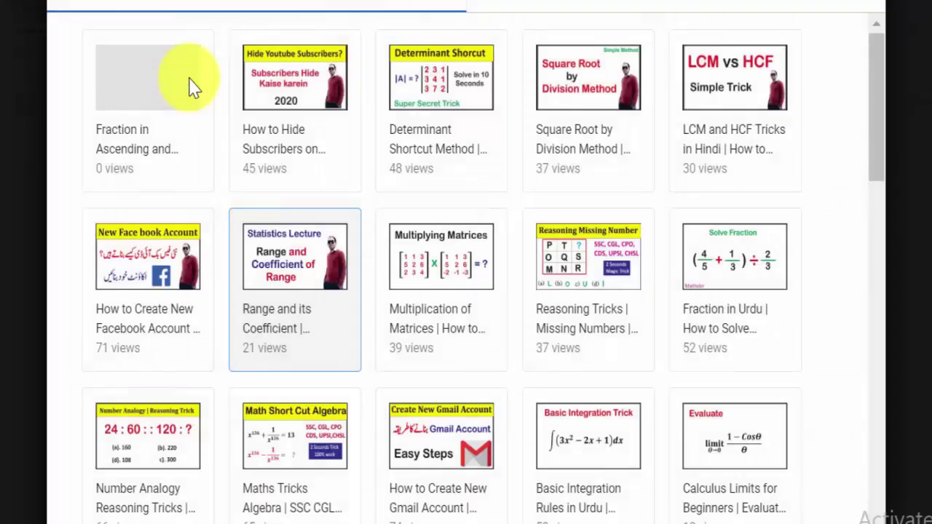
left_click(703, 64)
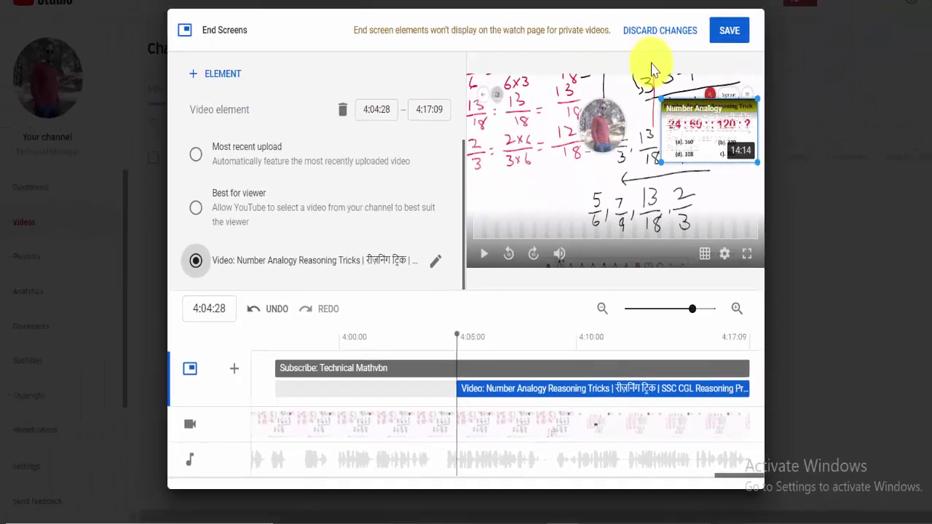
Add two video elements to the end screen, placing "Best for viewer" in the frame's lower right and "Most recent upload" in its lower left
left_click(222, 74)
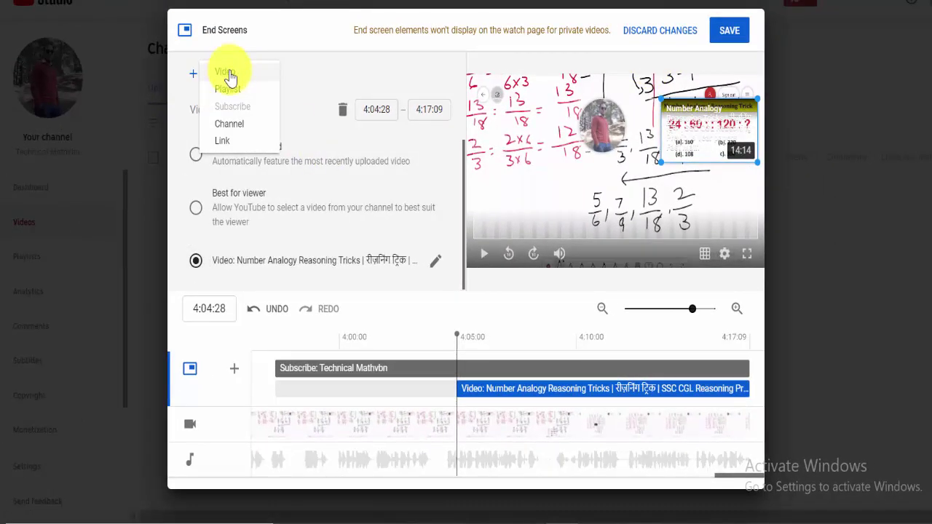
left_click(230, 76)
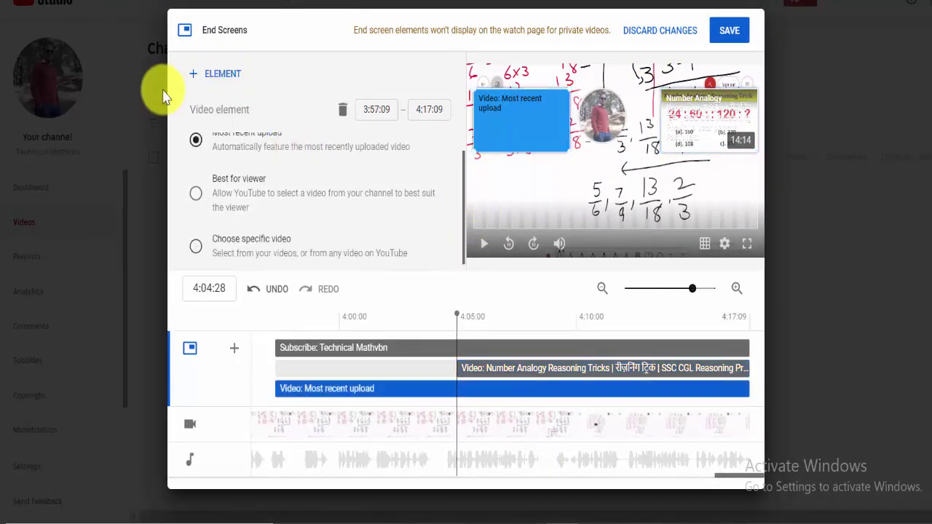
left_click(222, 75)
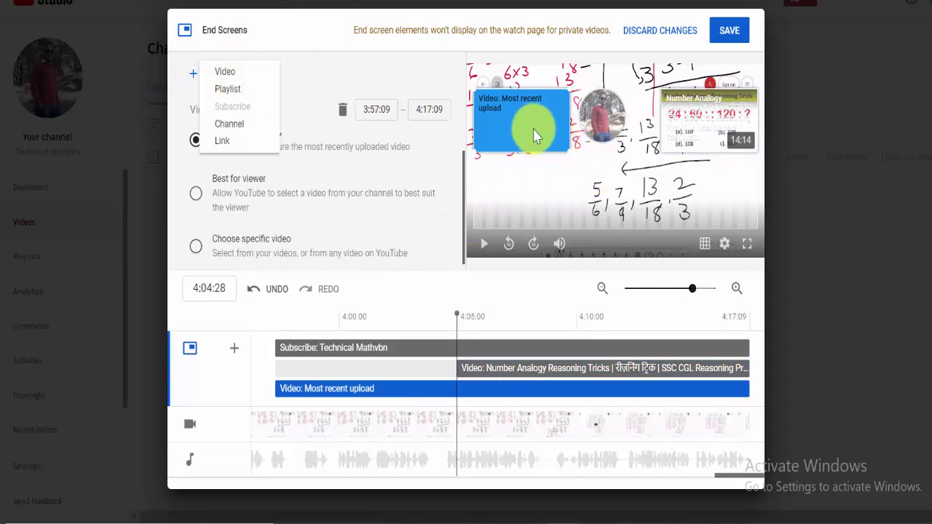
left_click(253, 72)
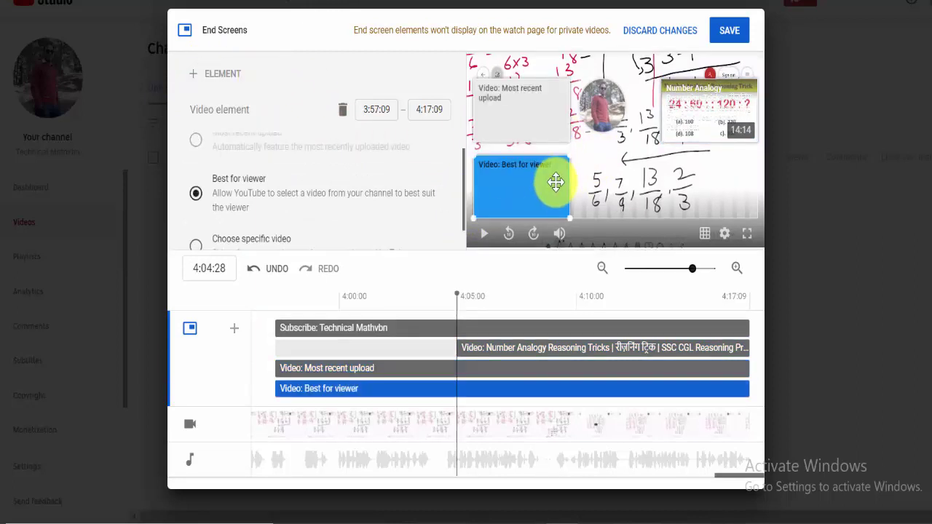
left_click_drag(527, 179, 726, 194)
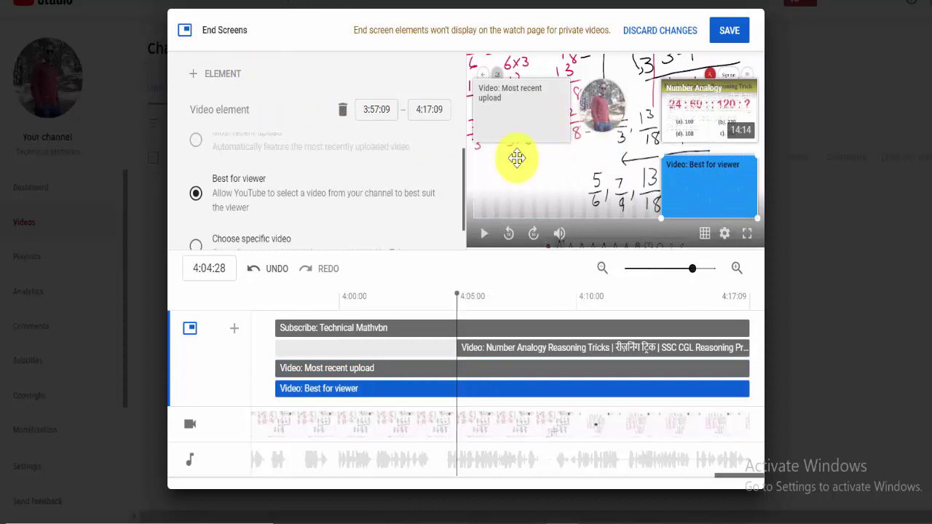
left_click_drag(517, 158, 509, 223)
Set the "Most recent upload" element to the specific video "Reasoning Tricks | Missing Numbers"
scroll(466, 235, "down", 1)
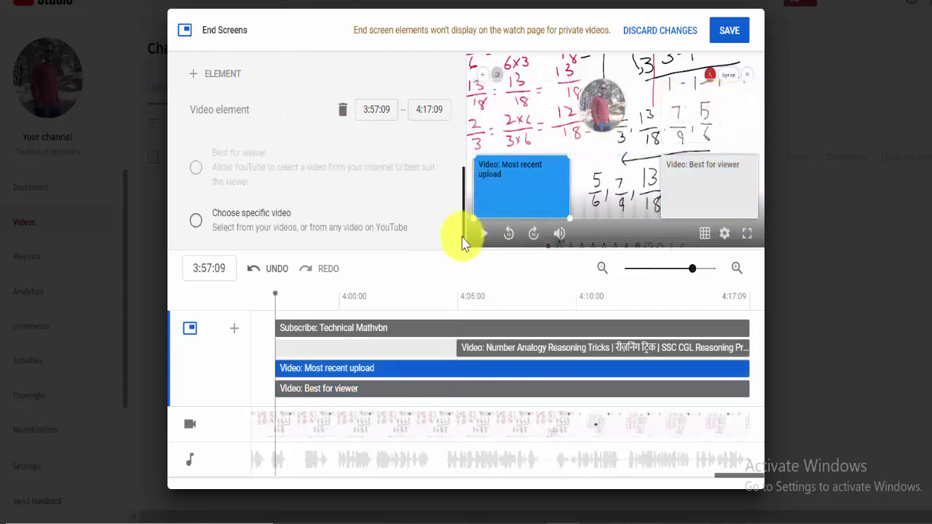
left_click(399, 243)
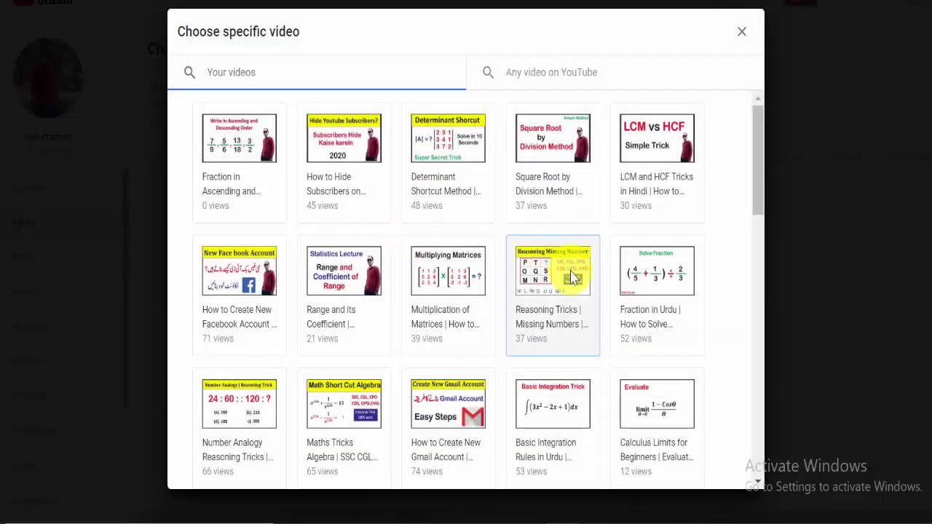
left_click(554, 284)
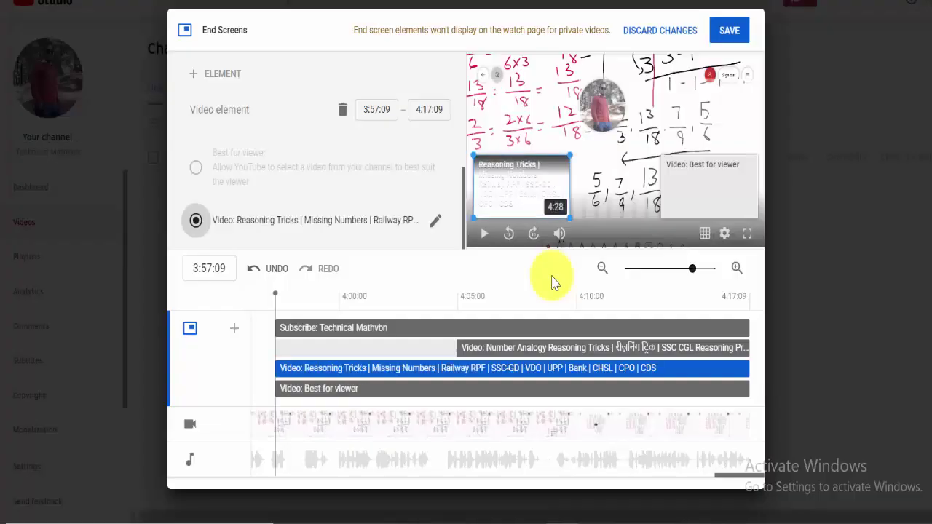
Set the "Best for viewer" element to the specific video "linear equations class 7" and save the end screen
left_click(710, 115)
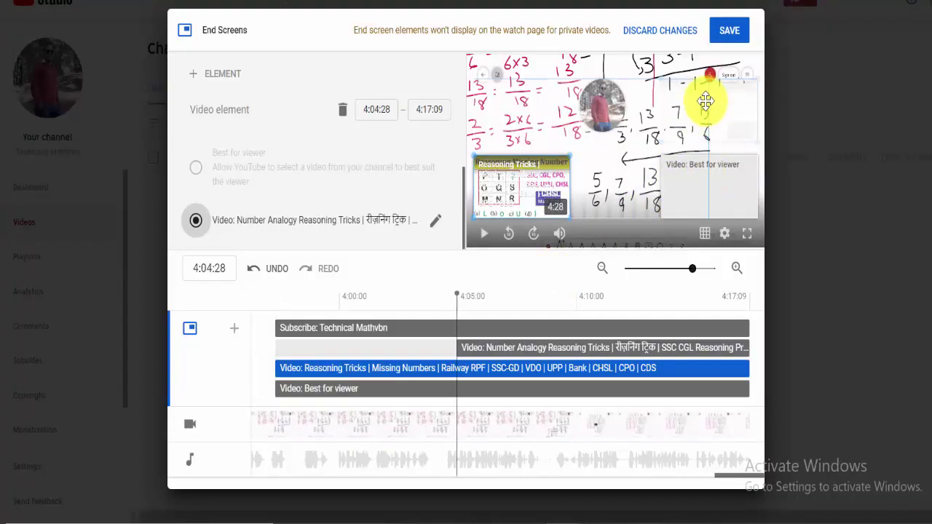
left_click(704, 185)
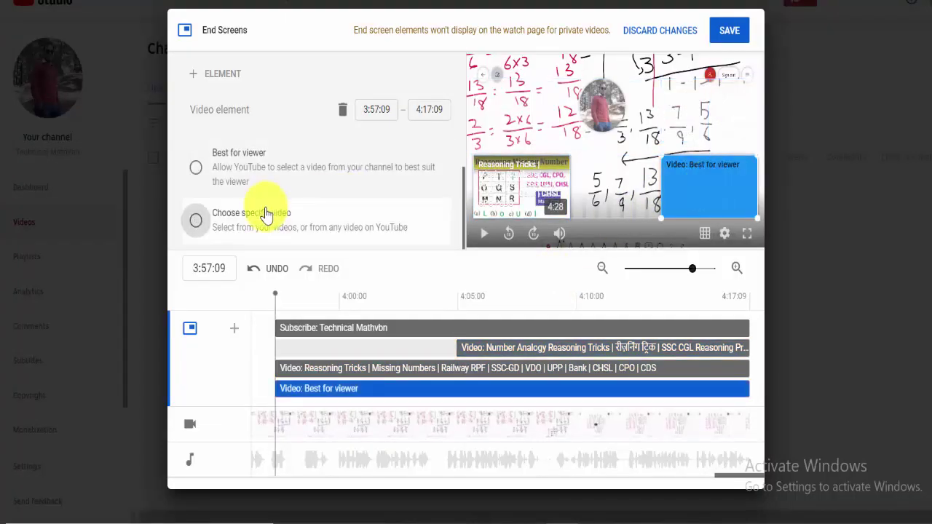
left_click(245, 227)
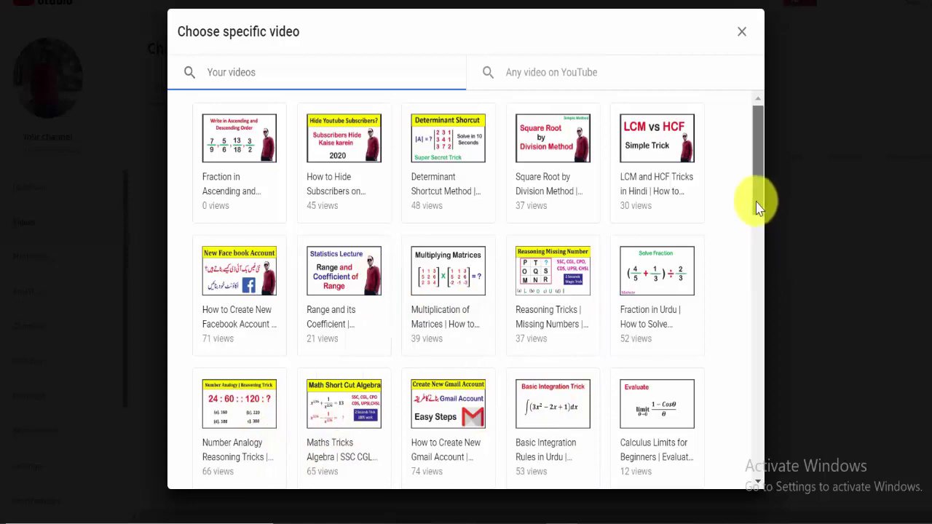
left_click_drag(757, 208, 760, 270)
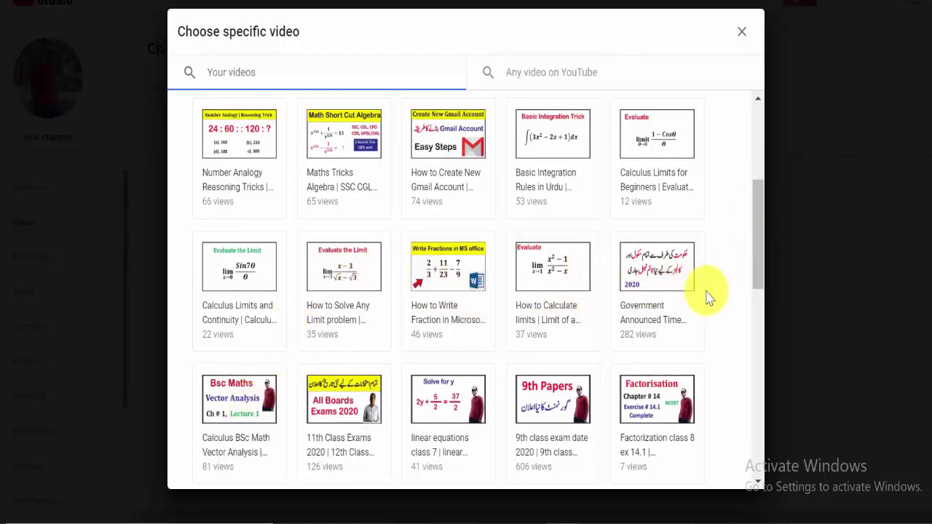
left_click(443, 422)
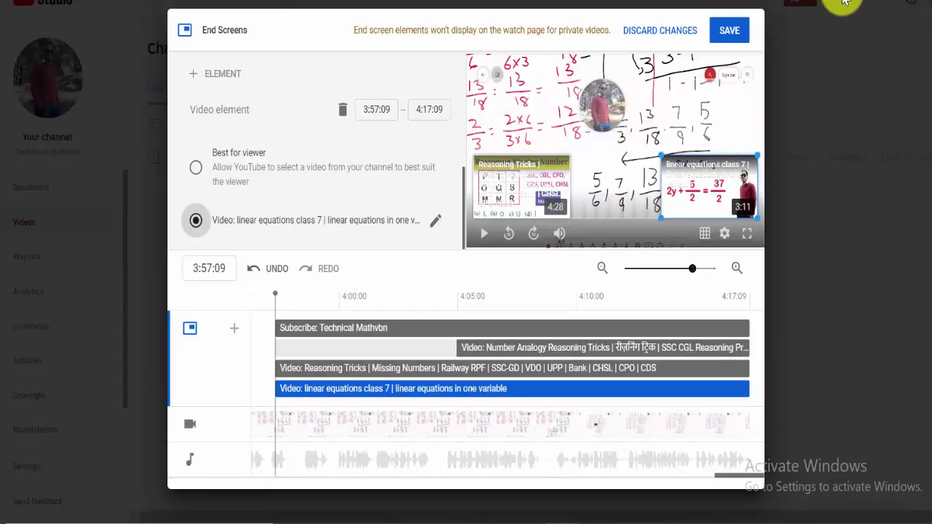
left_click(725, 32)
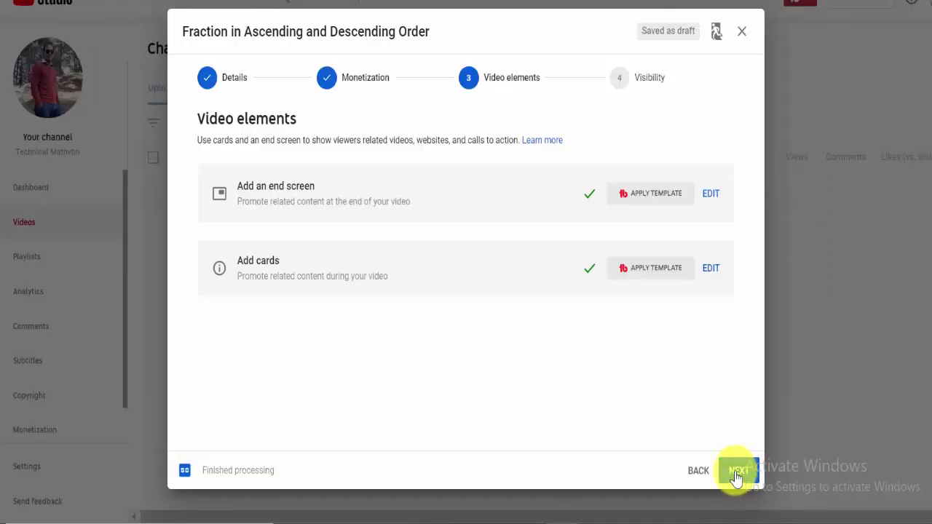
Continue to the visibility stage, set the video to Public, publish it and close the sharing dialog
left_click(737, 471)
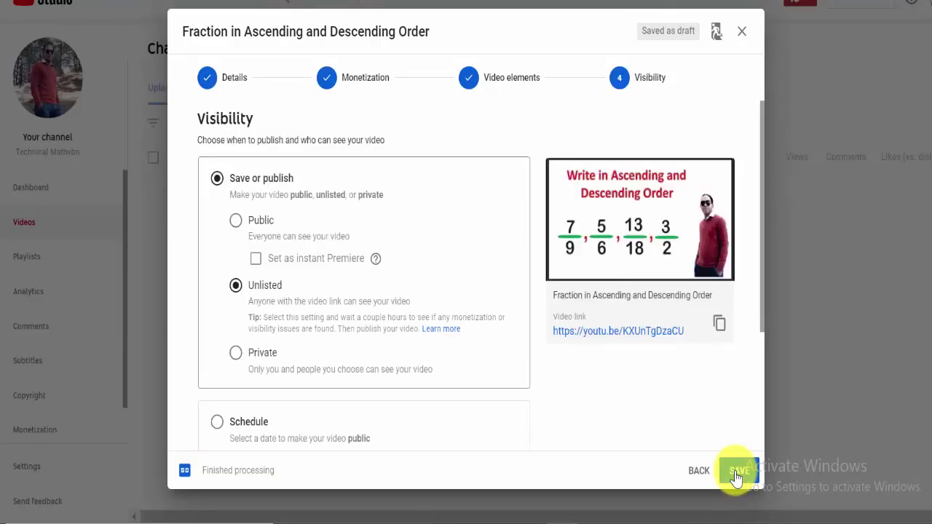
left_click(233, 220)
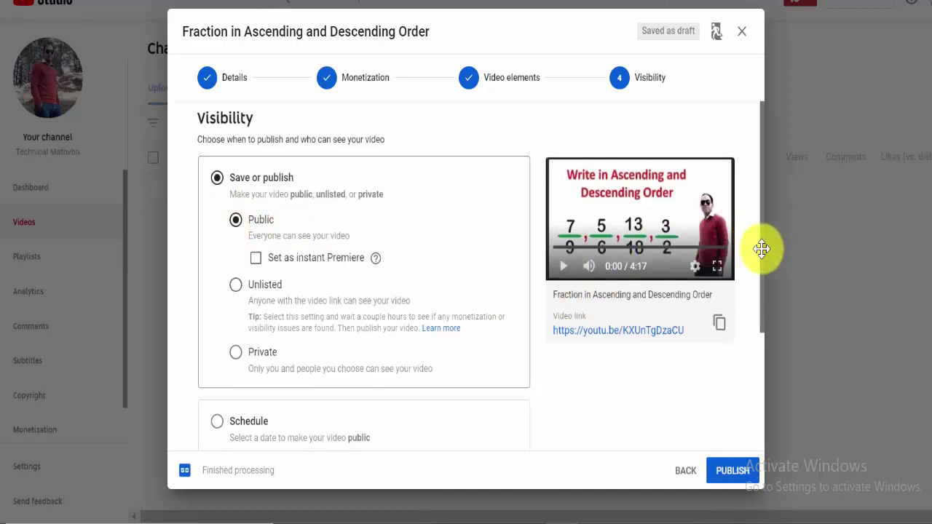
left_click_drag(762, 246, 750, 131)
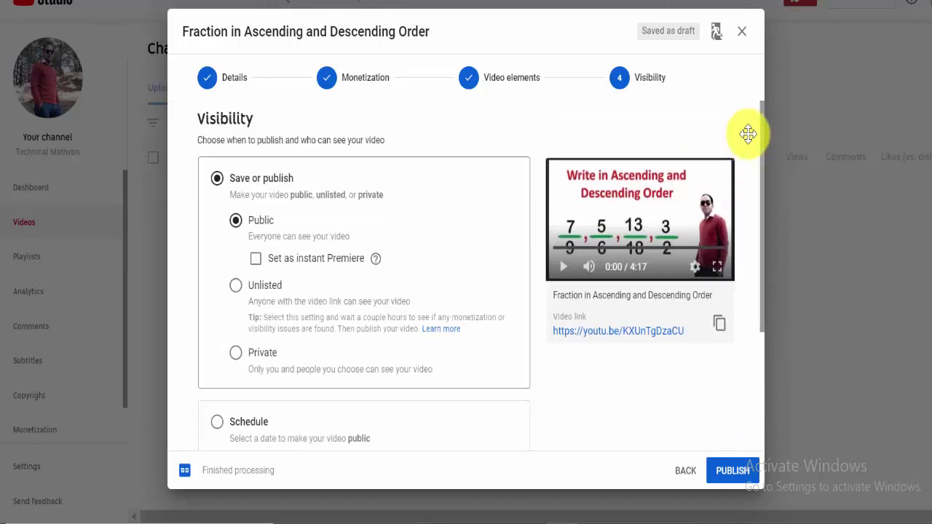
left_click(732, 471)
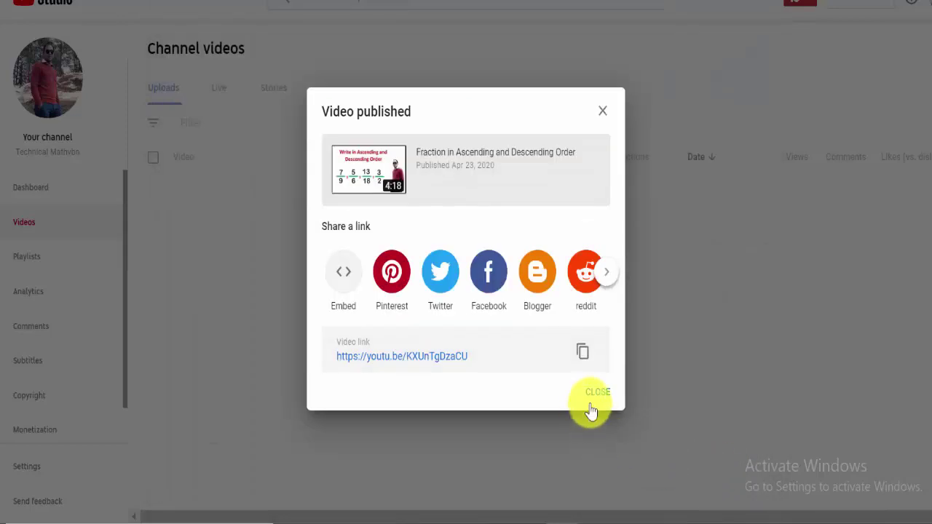
left_click(633, 430)
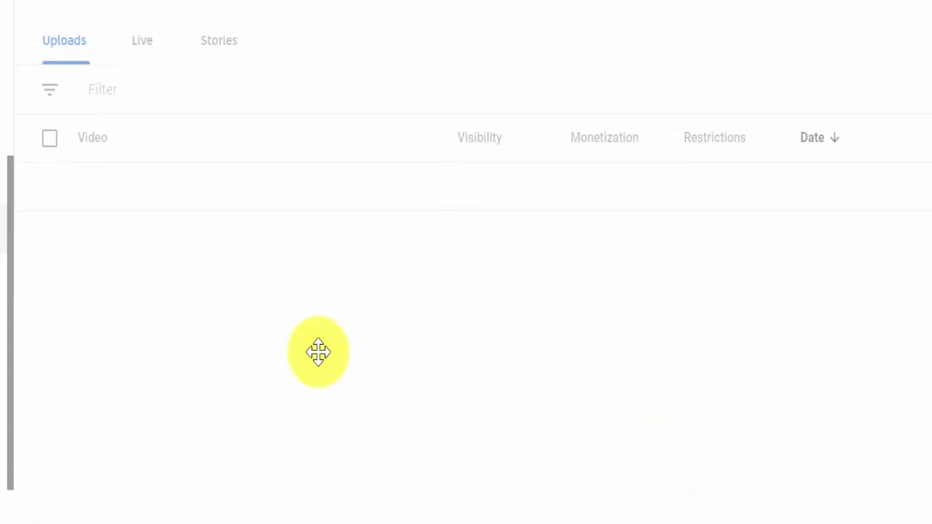